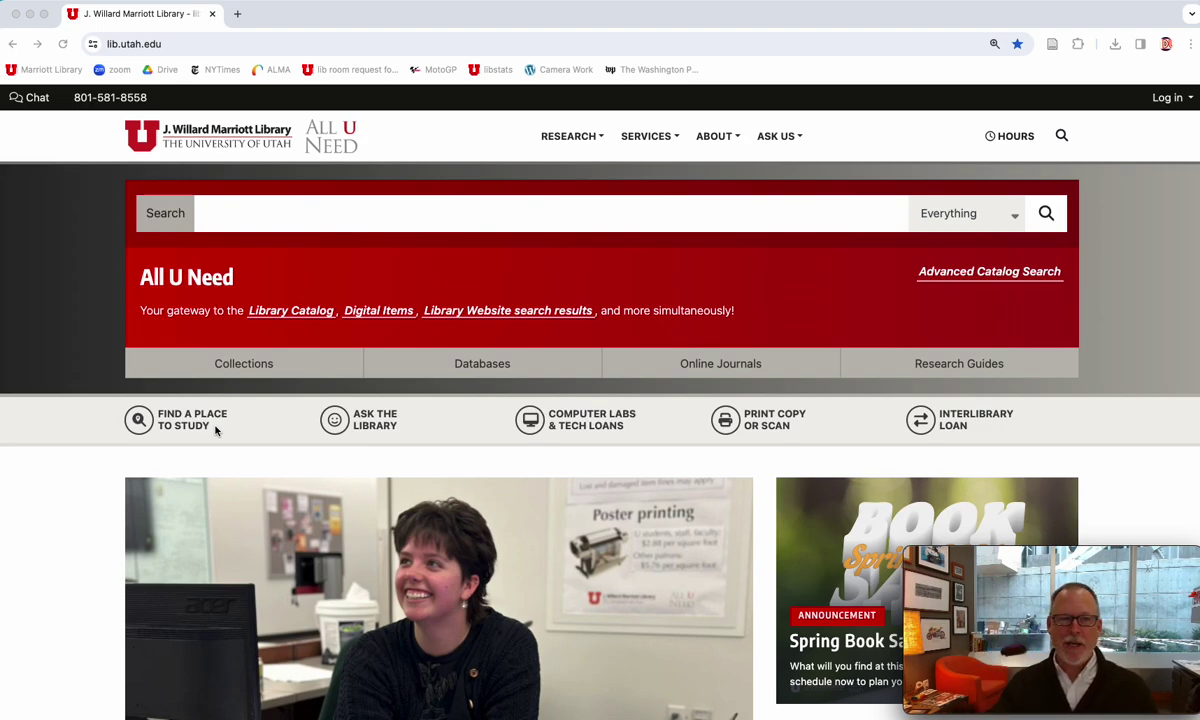
- Type an e-mail address into the library search box, then go to the Databases page
click(340, 208)
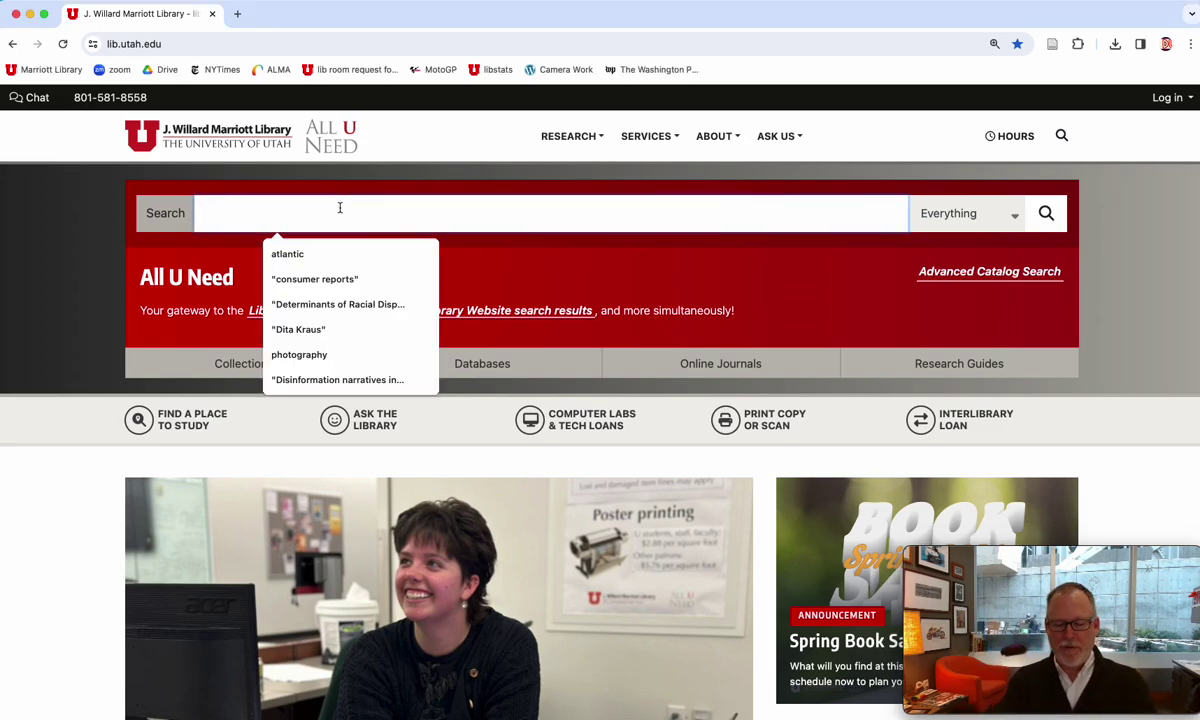
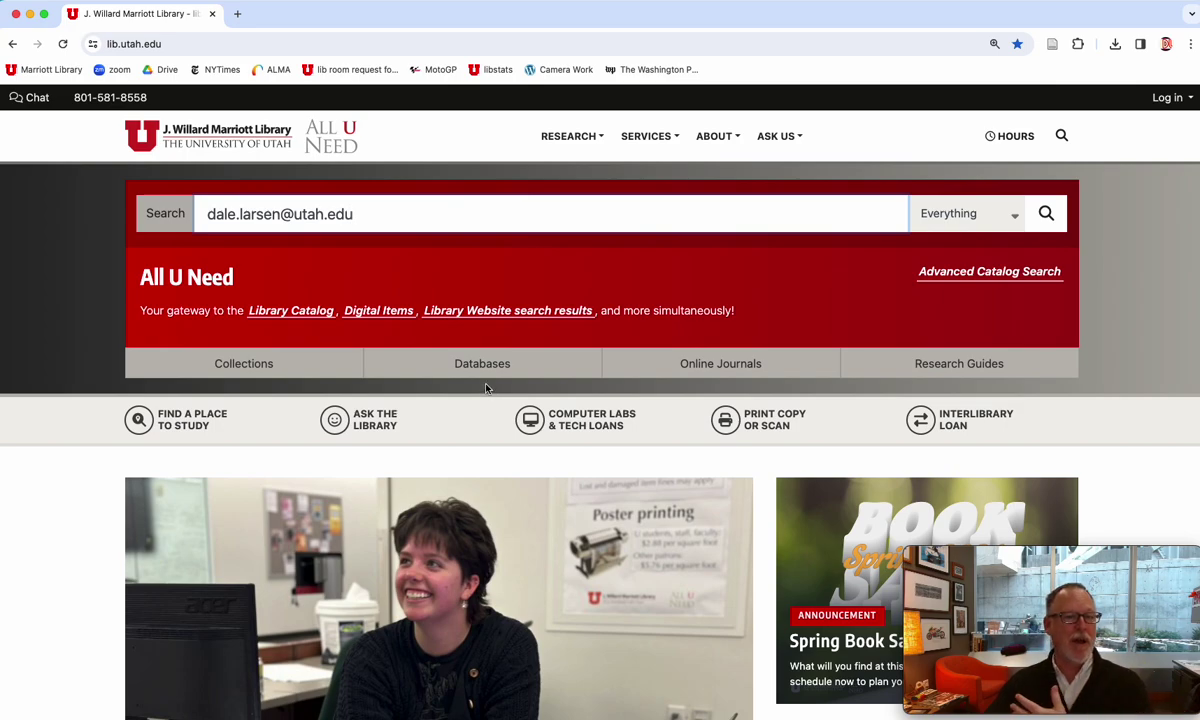
click(481, 387)
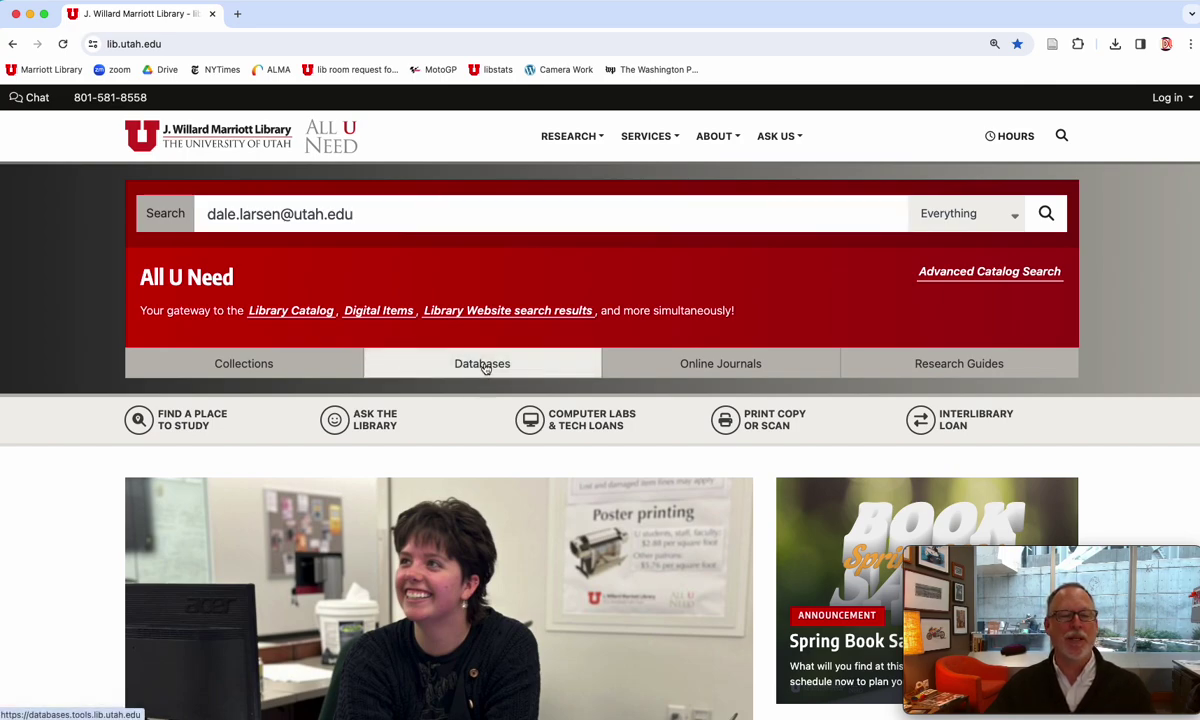
click(484, 365)
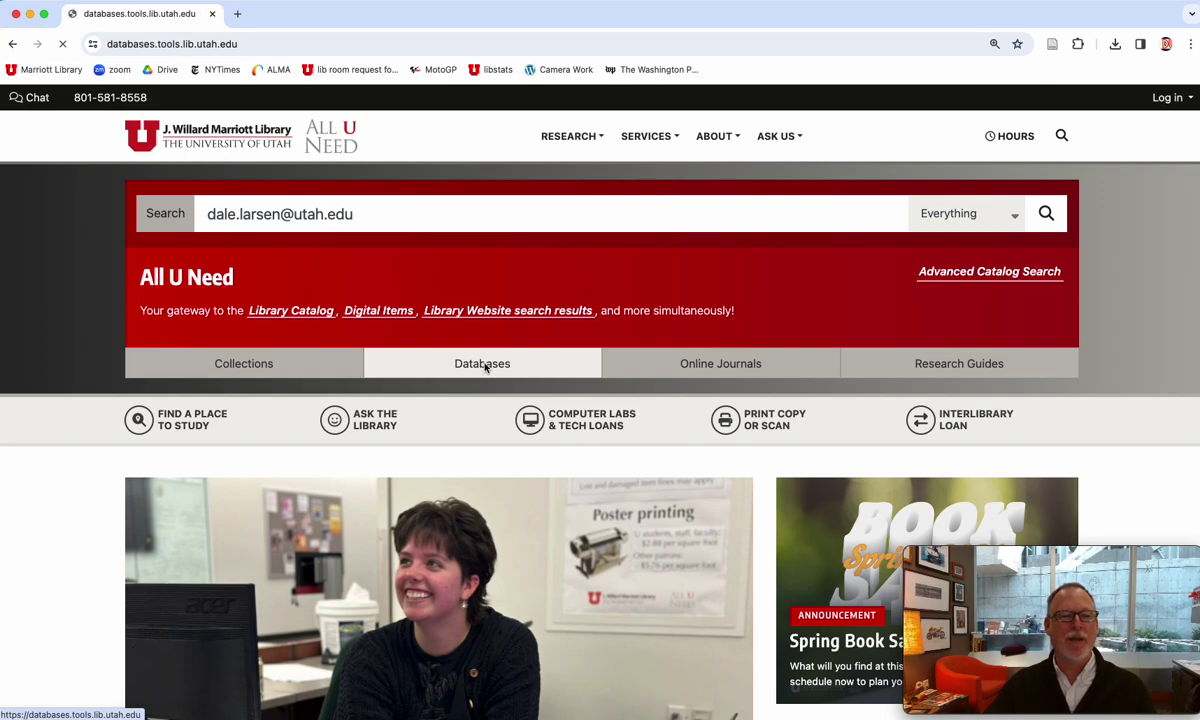
- List the R databases, find 'ipoll' on the page, and open Roper iPoll
scroll(485, 367, down, 5)
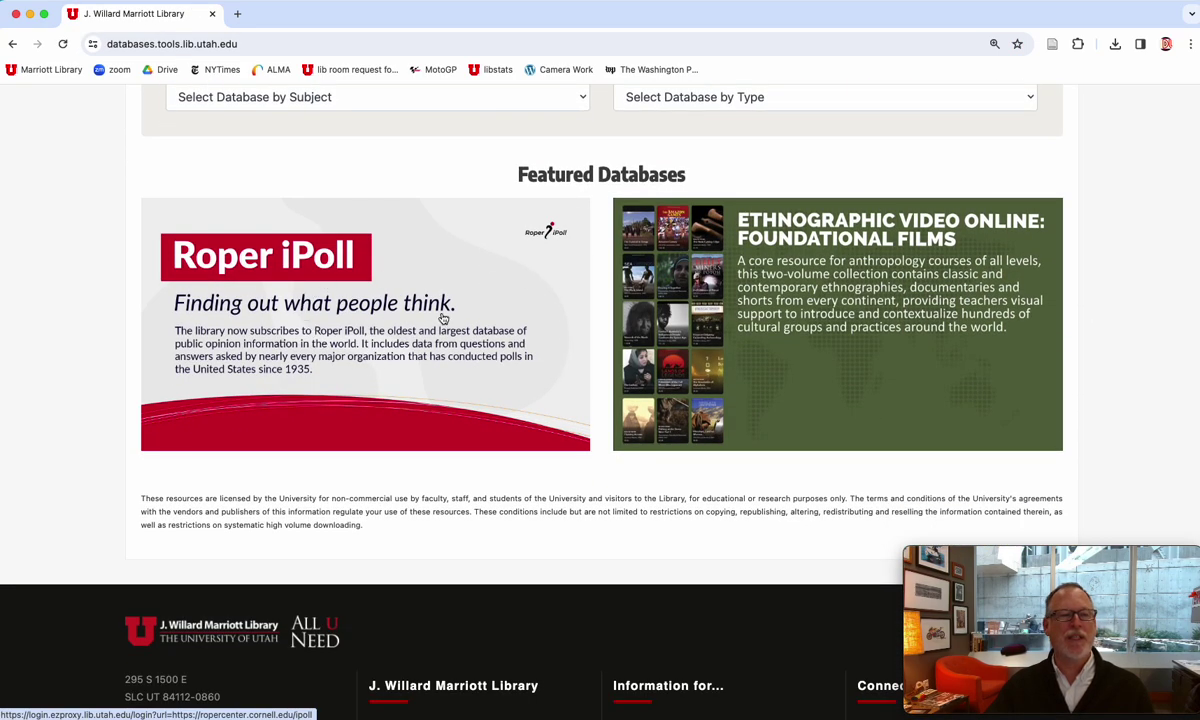
scroll(367, 300, up, 5)
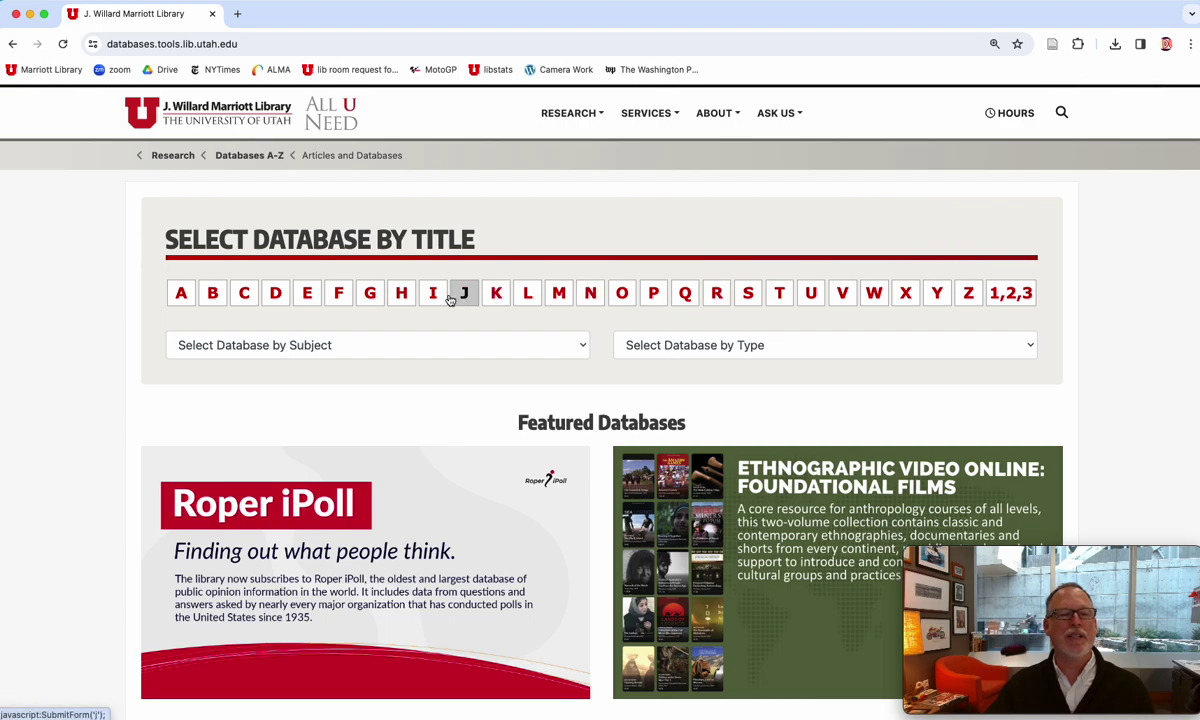
click(716, 293)
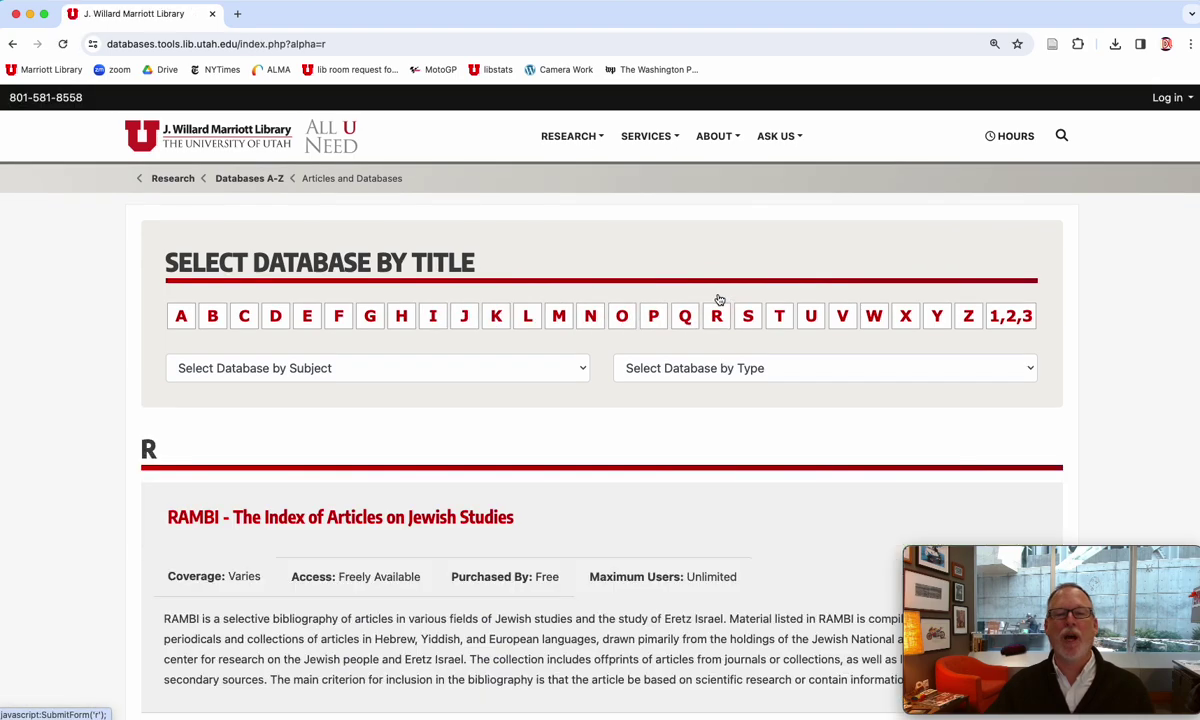
key(ctrl+f)
text(o)
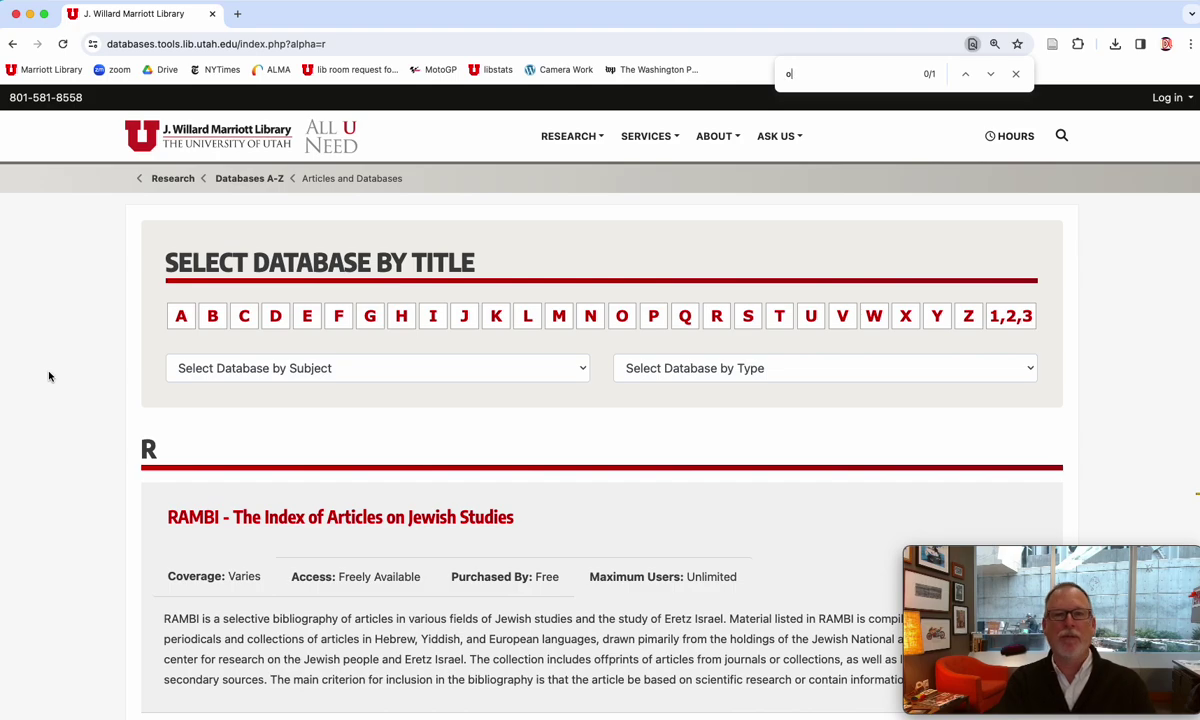
key(BackSpace)
text(ipoll)
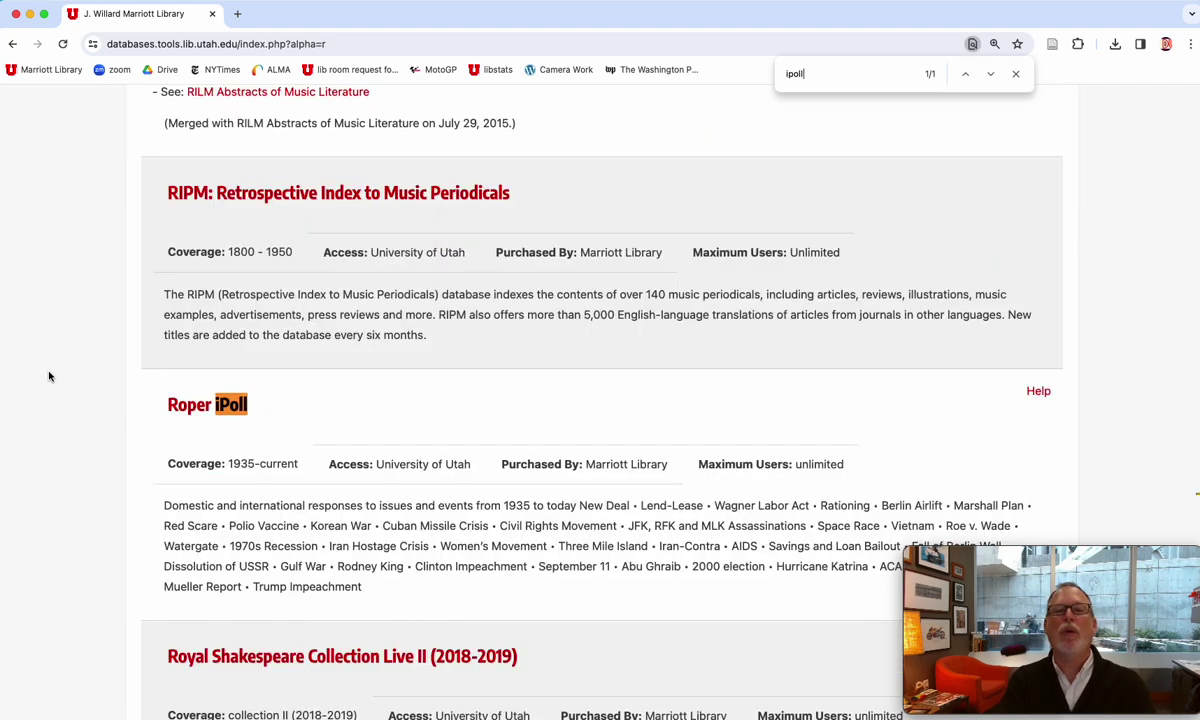
click(196, 405)
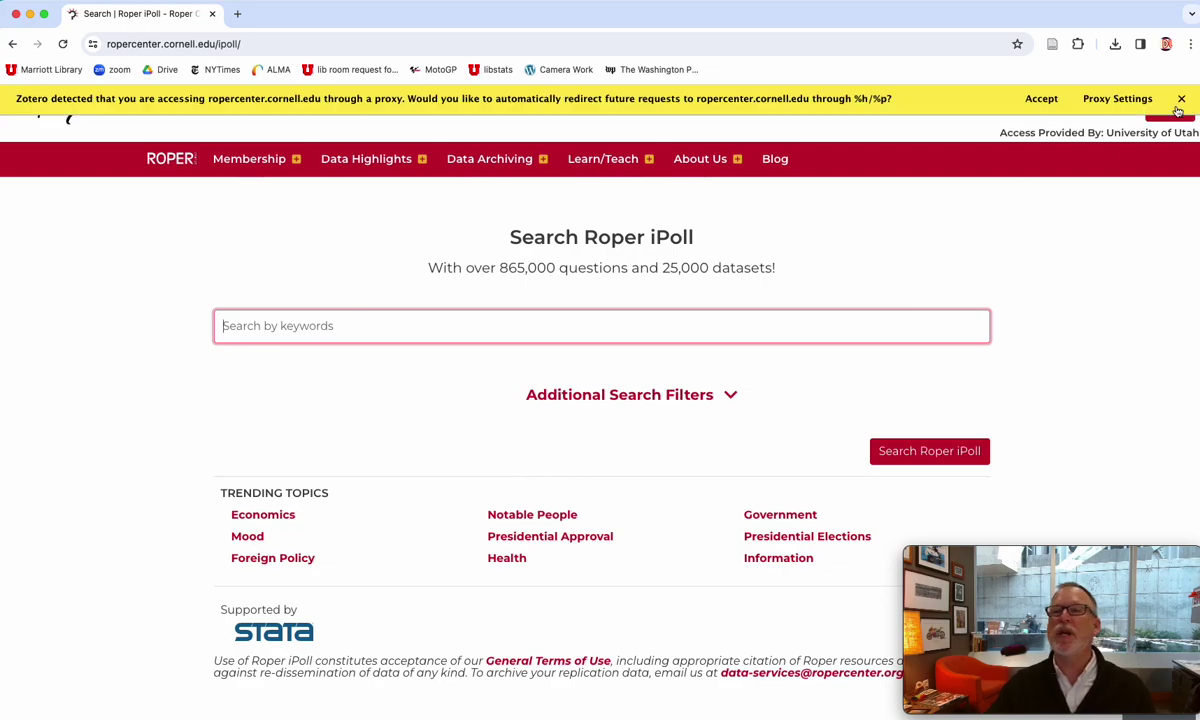
- Dismiss the Zotero banner and search iPoll for "undocumented immigrant" OR "undocumented immigration"
click(1181, 99)
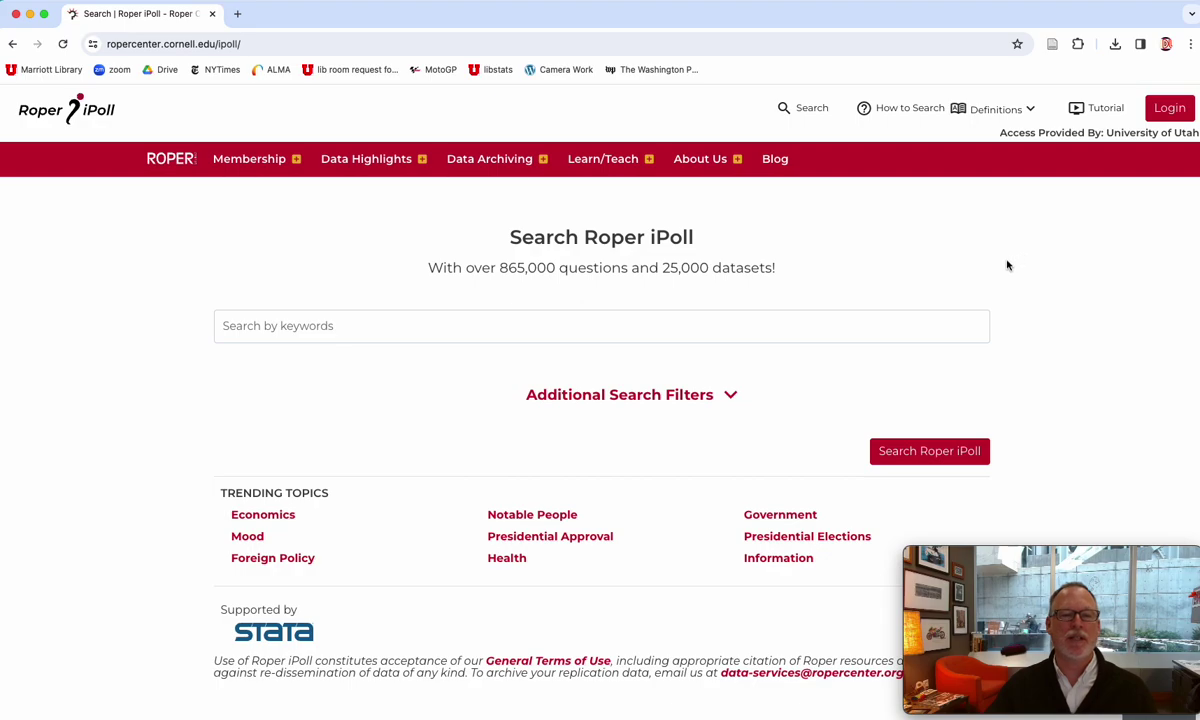
click(294, 324)
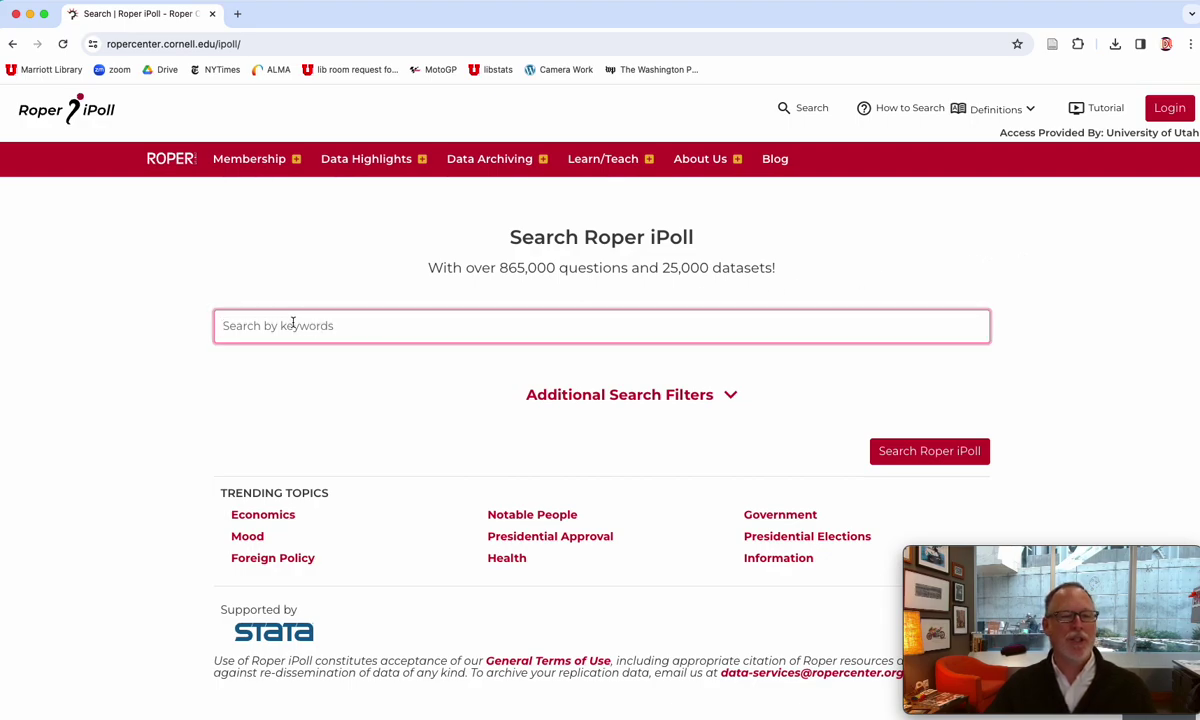
key(super+Tab)
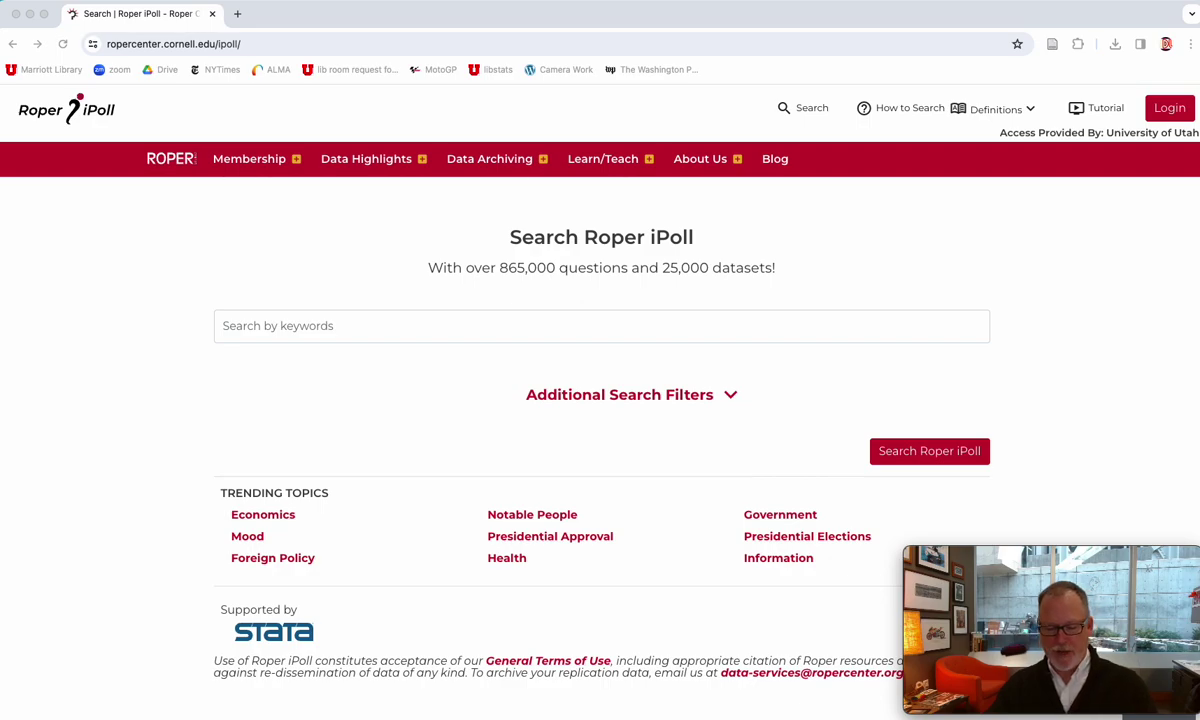
click(555, 335)
text("undocumented immigrant" OR "undocumented immigration")
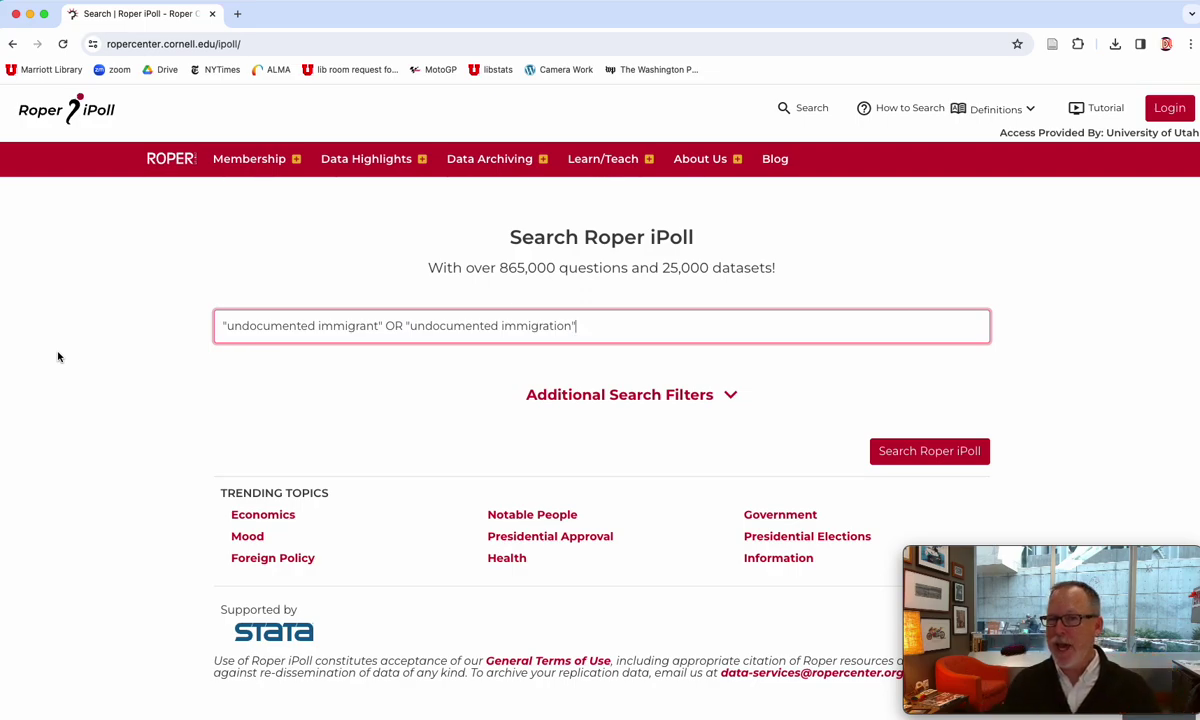
click(925, 453)
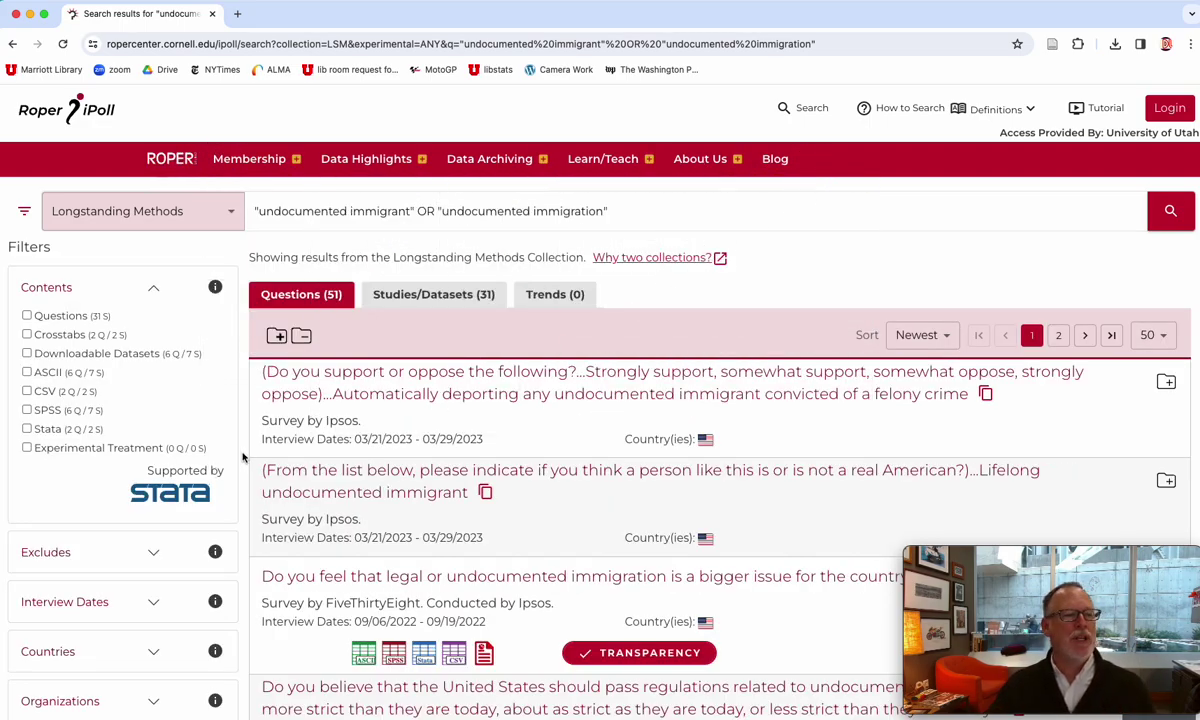
- Expand the Interview Dates, Countries and Organizations filters beside the 51 immigration questions
scroll(246, 455, down, 5)
scroll(246, 455, up, 2)
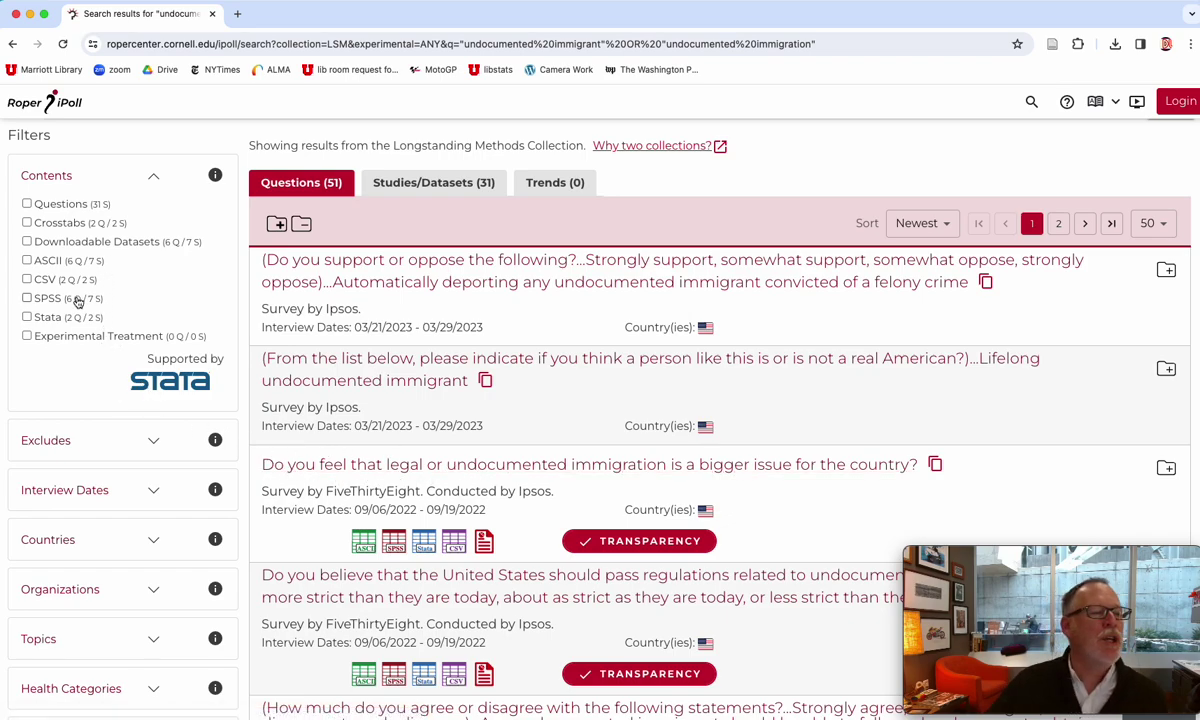
scroll(72, 285, up, 1)
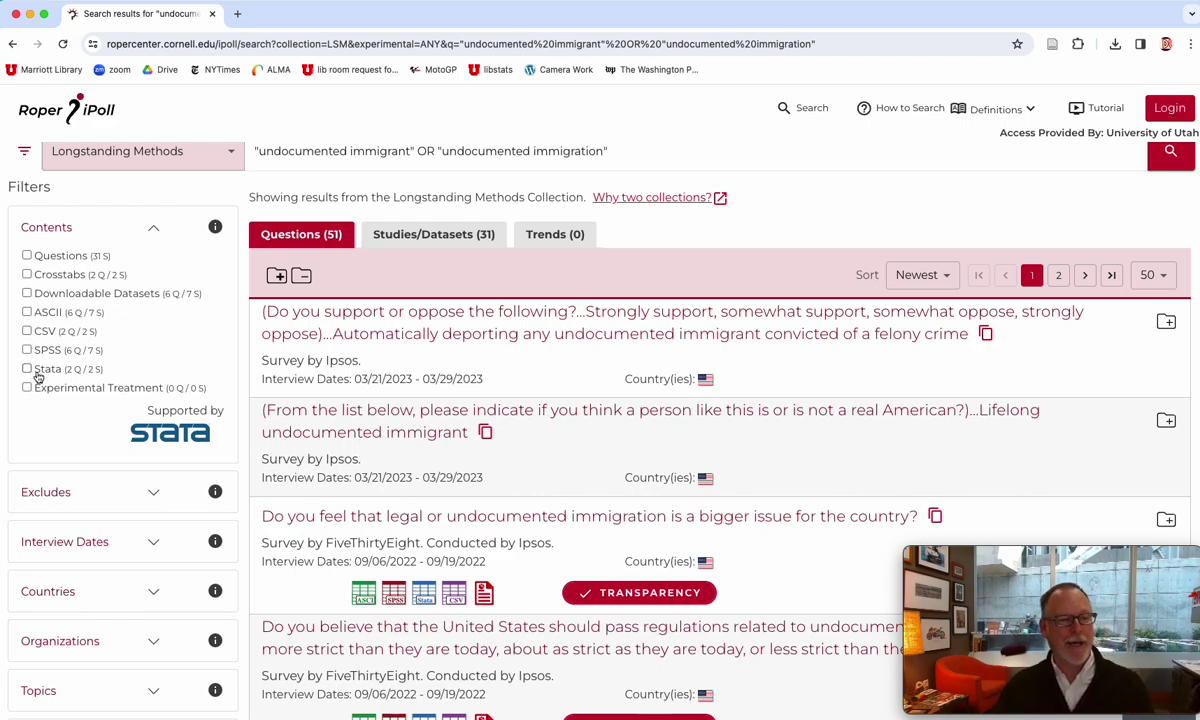
scroll(70, 384, down, 3)
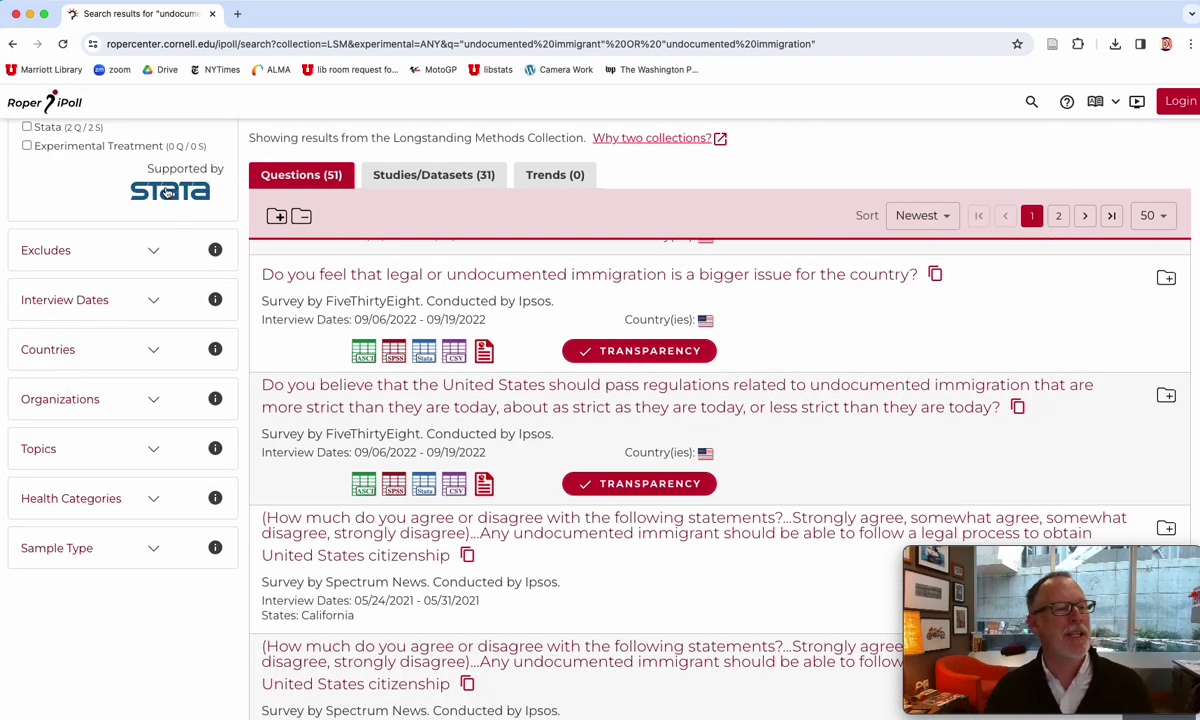
click(154, 302)
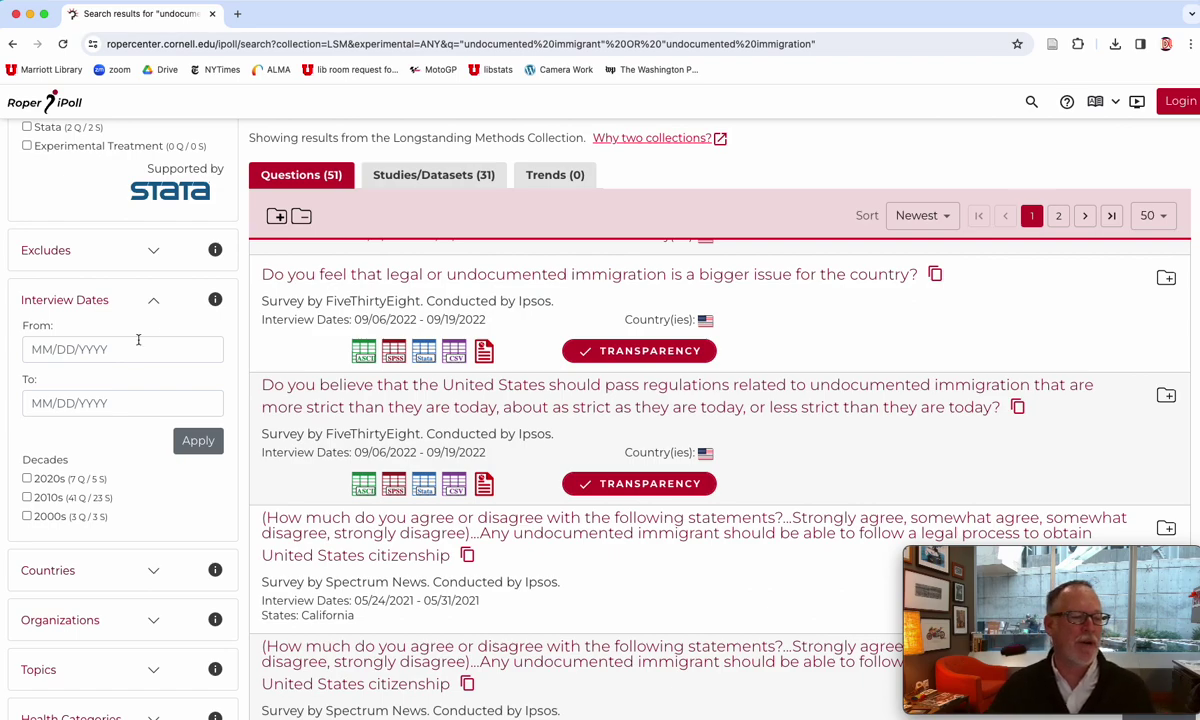
scroll(138, 340, down, 5)
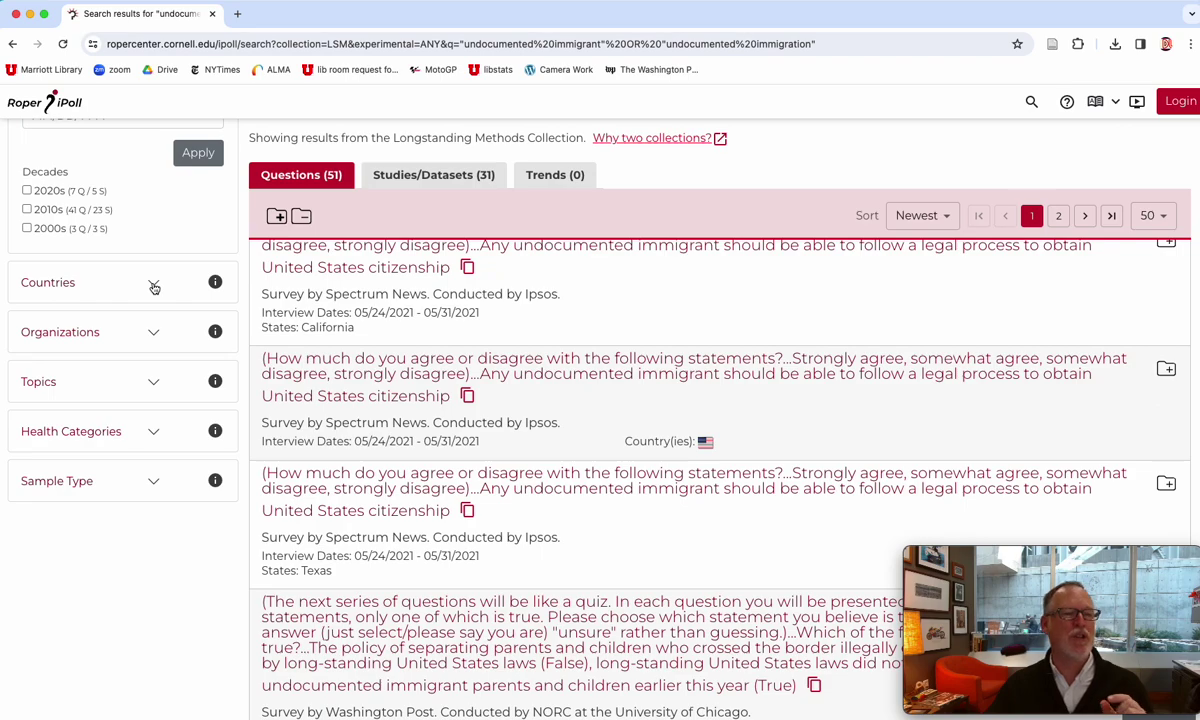
click(154, 285)
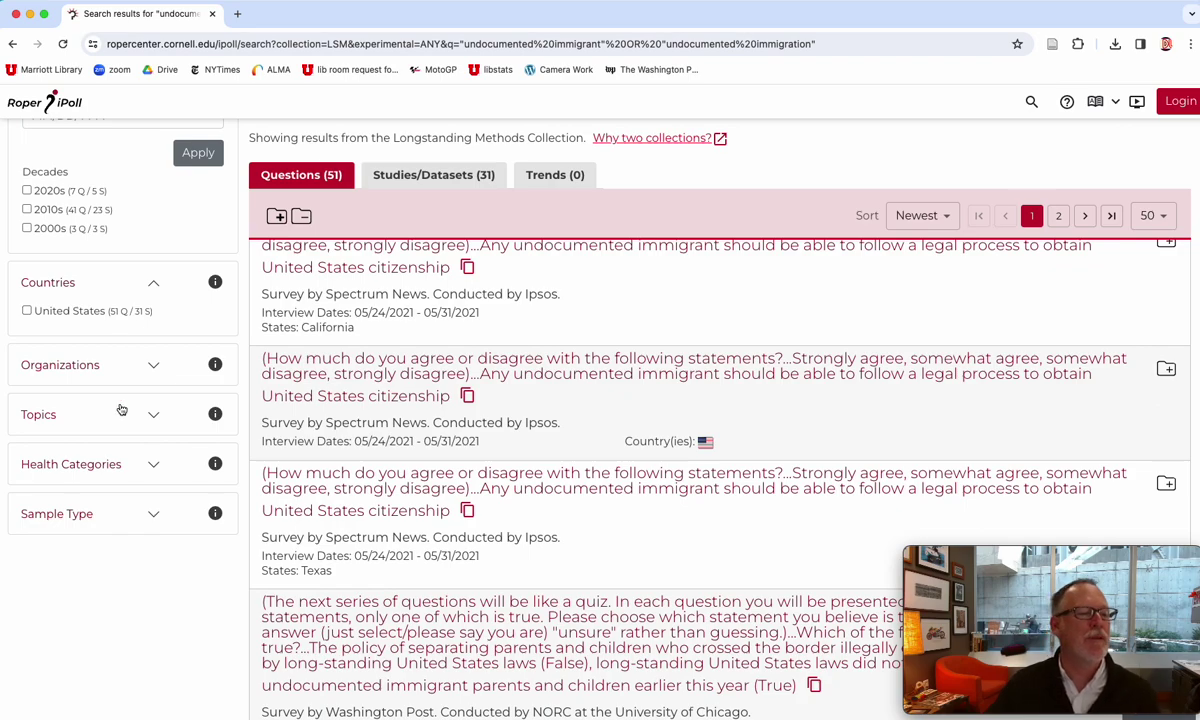
click(155, 367)
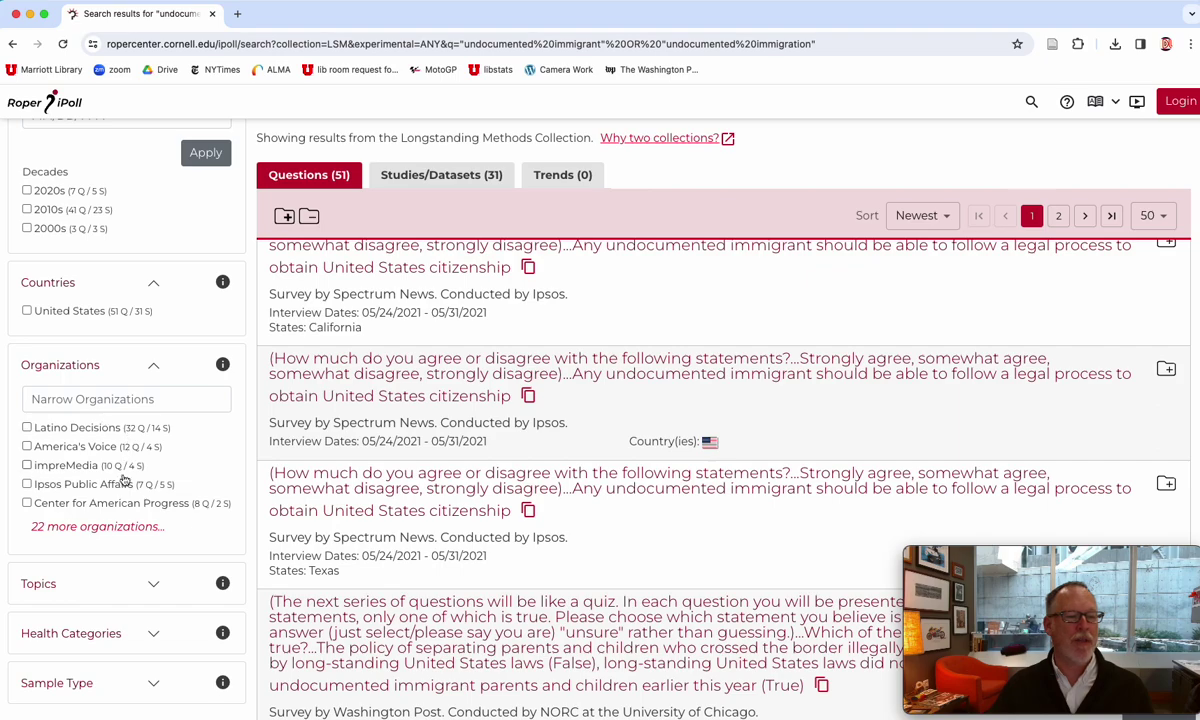
scroll(195, 466, down, 3)
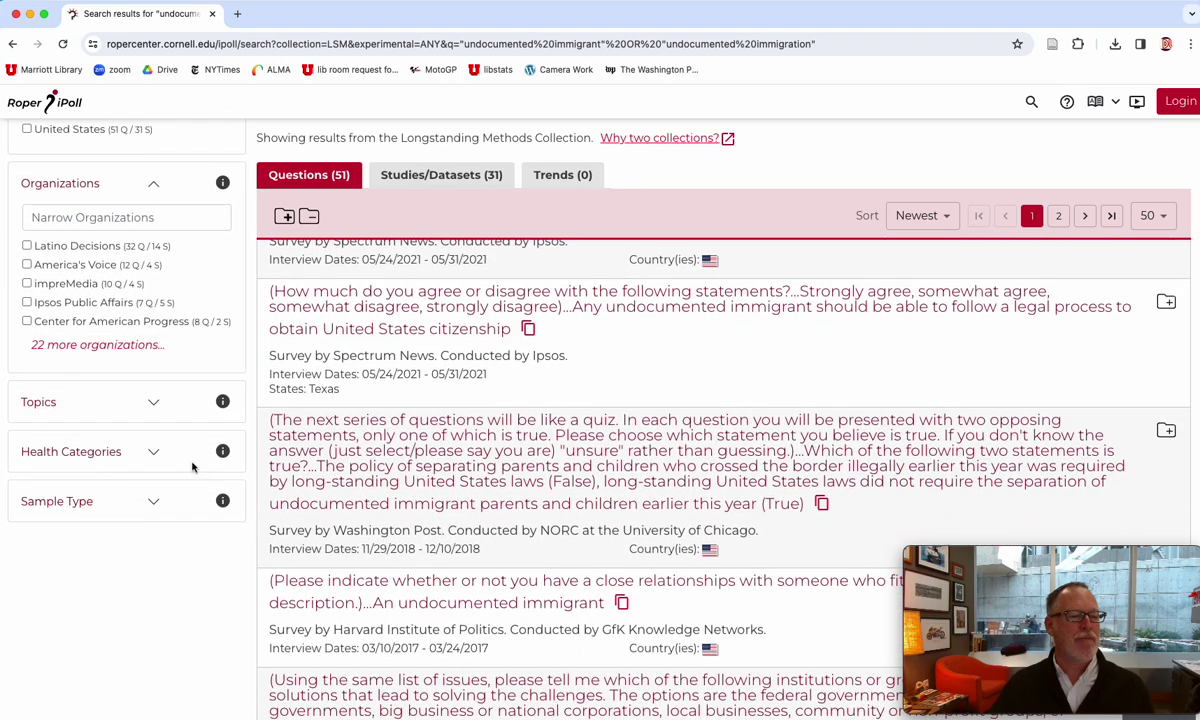
scroll(154, 406, up, 10)
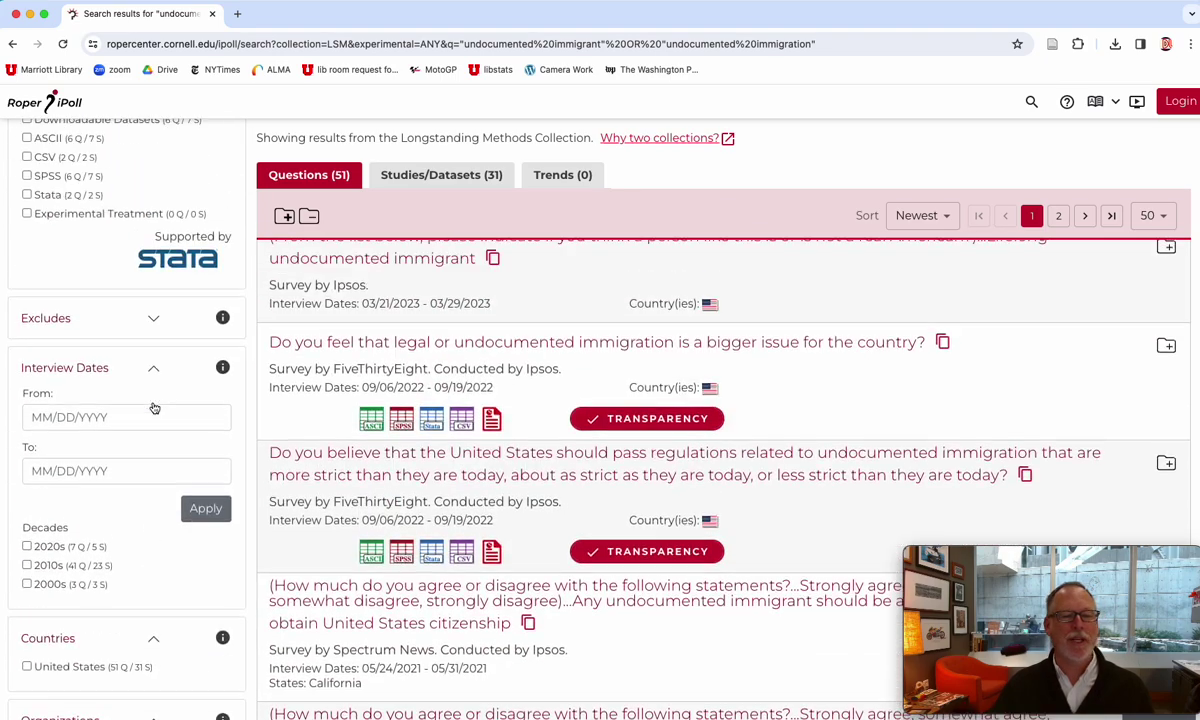
scroll(591, 519, down, 5)
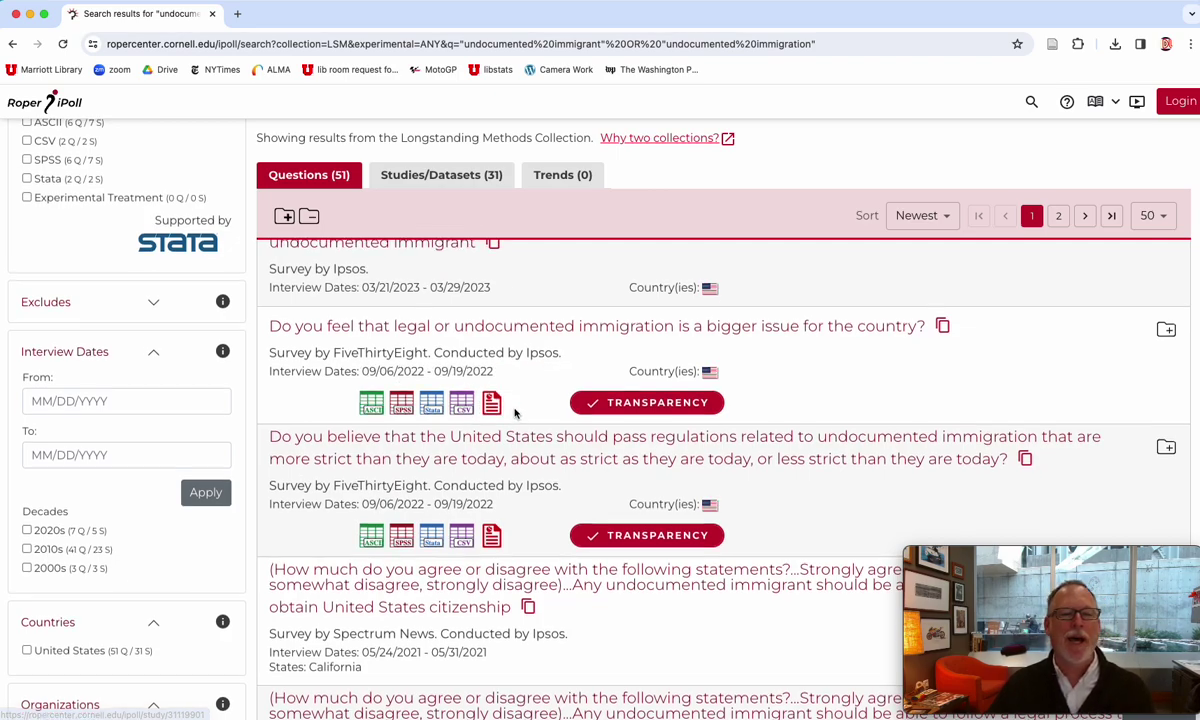
scroll(492, 405, up, 1)
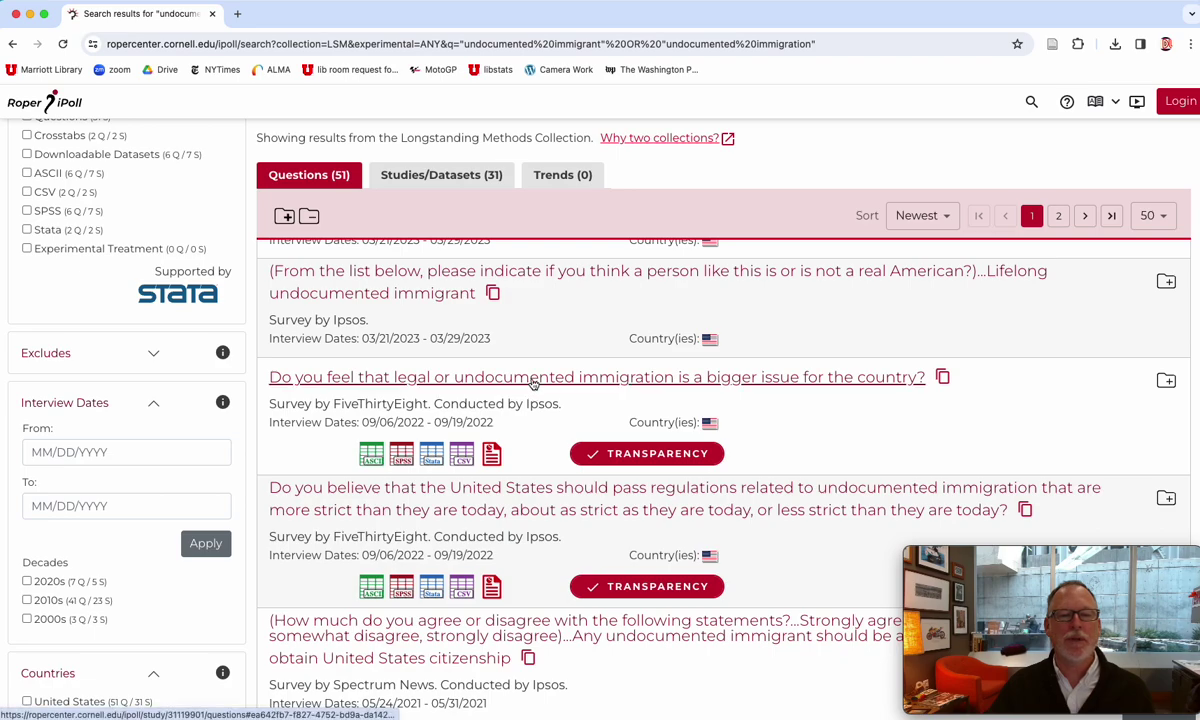
click(534, 384)
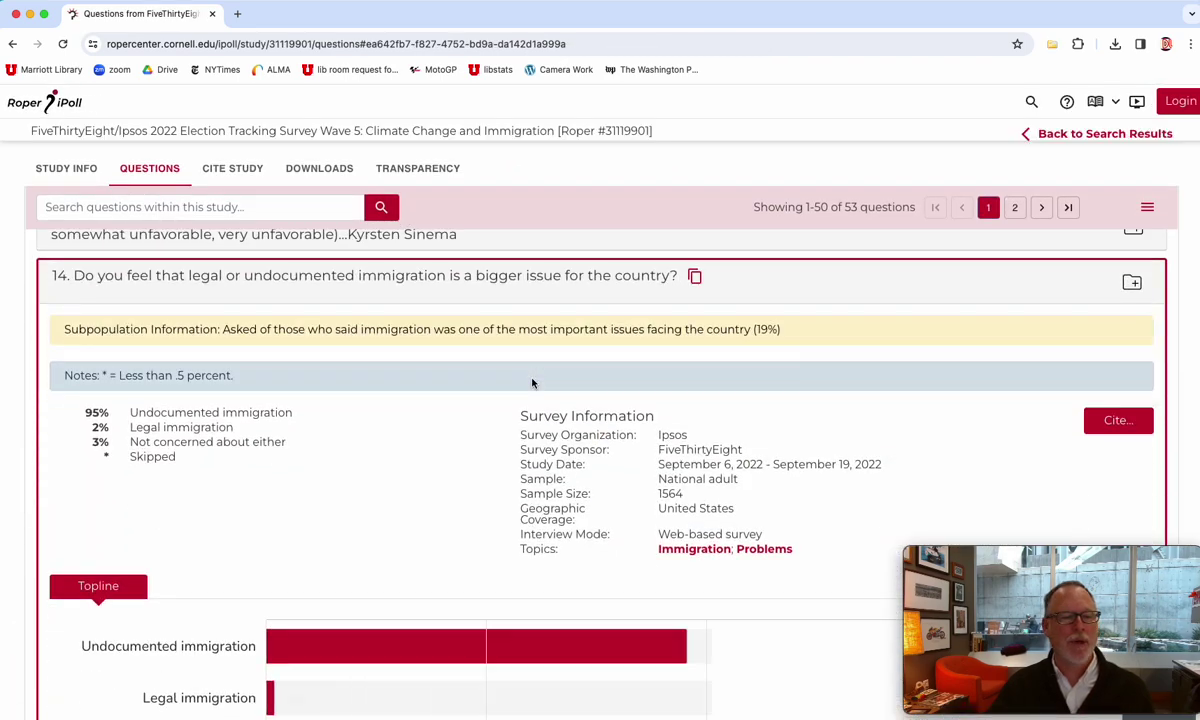
scroll(426, 452, down, 5)
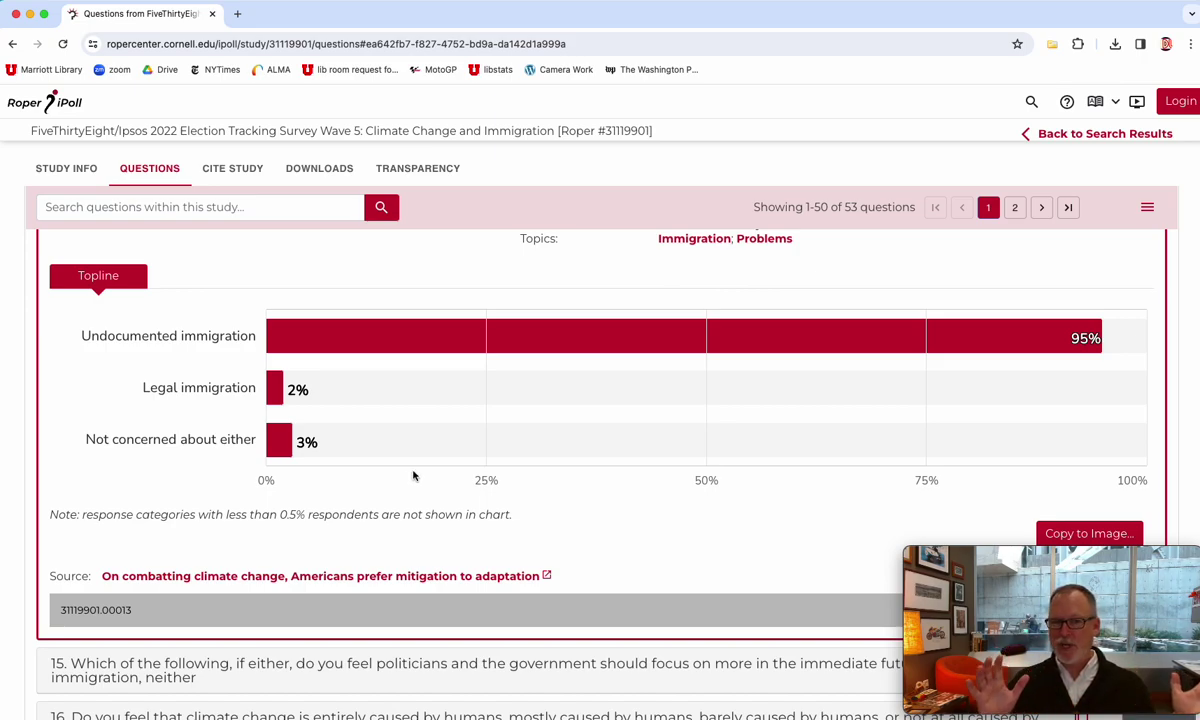
scroll(392, 472, up, 10)
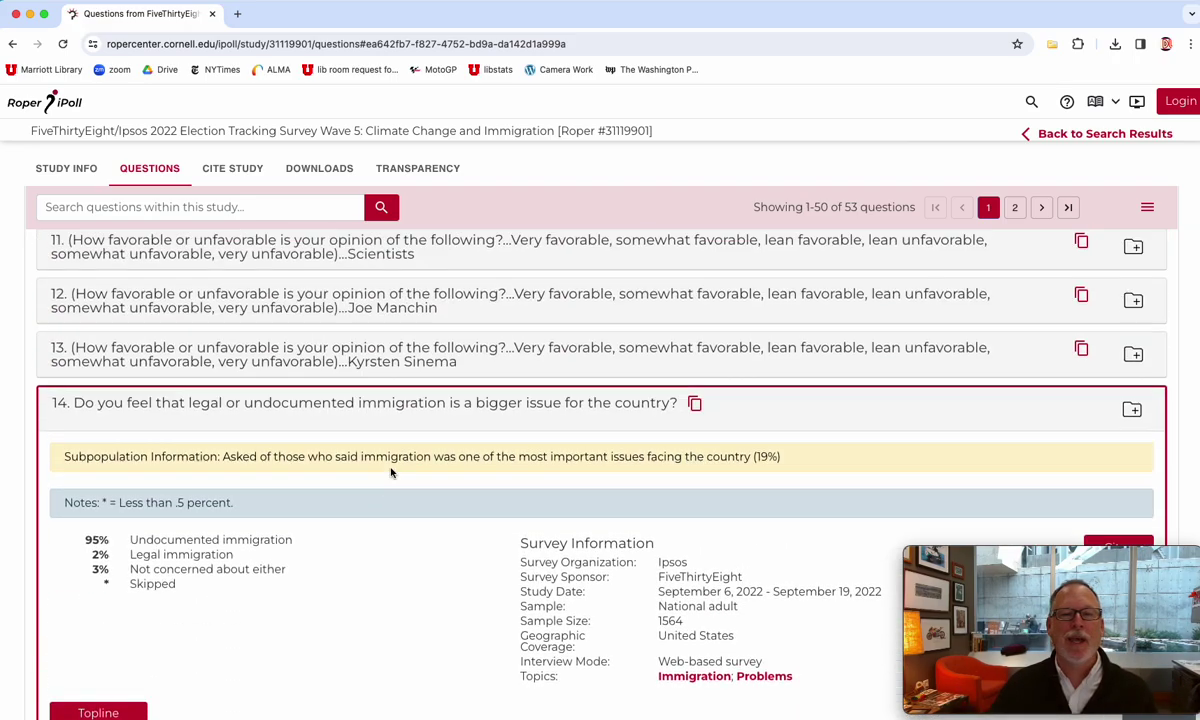
scroll(392, 472, up, 5)
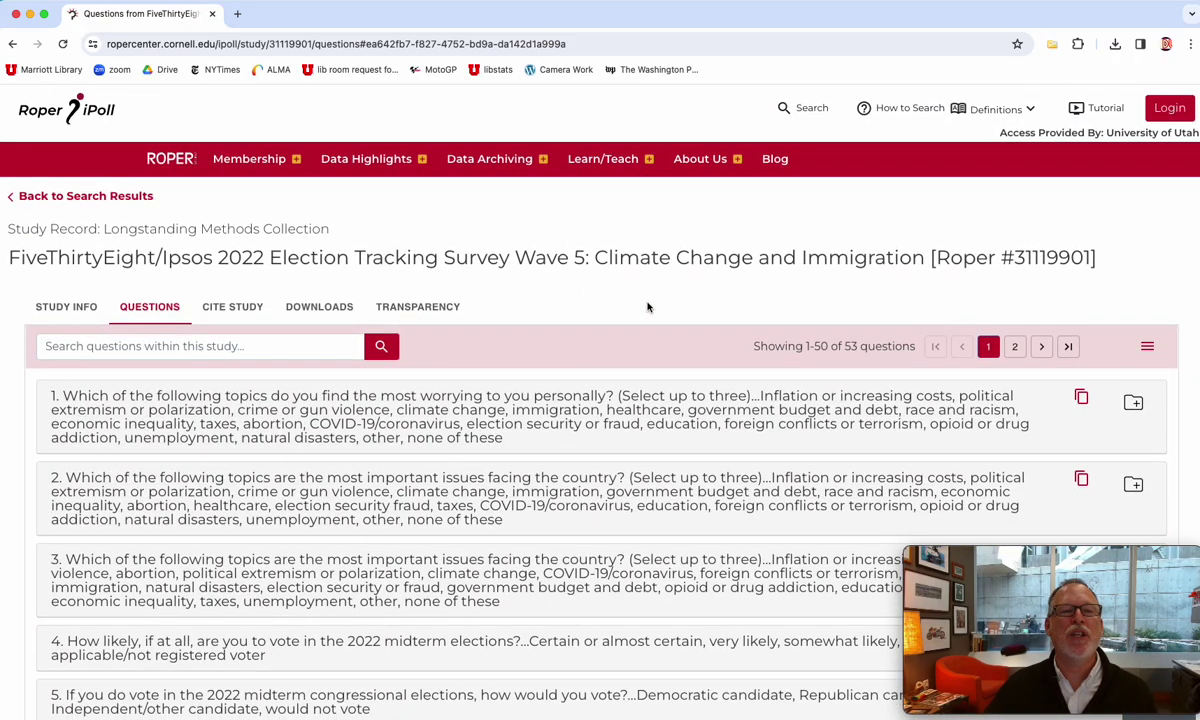
mouse_move(628, 168)
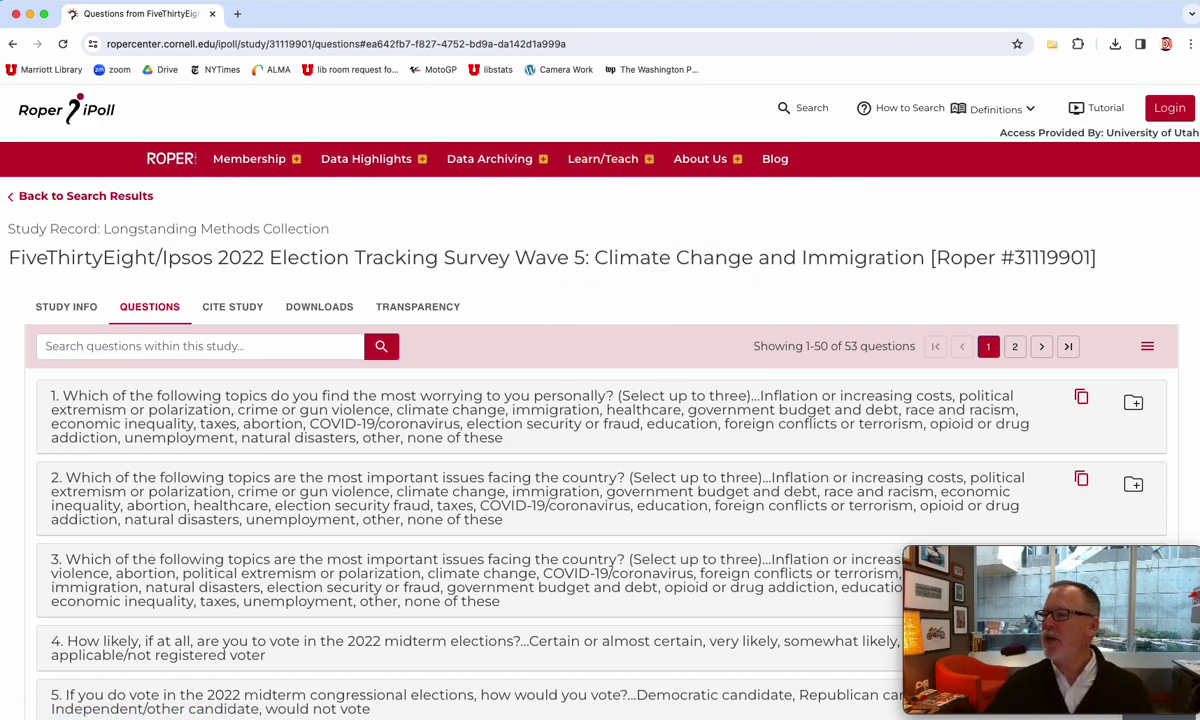
key(super+Tab)
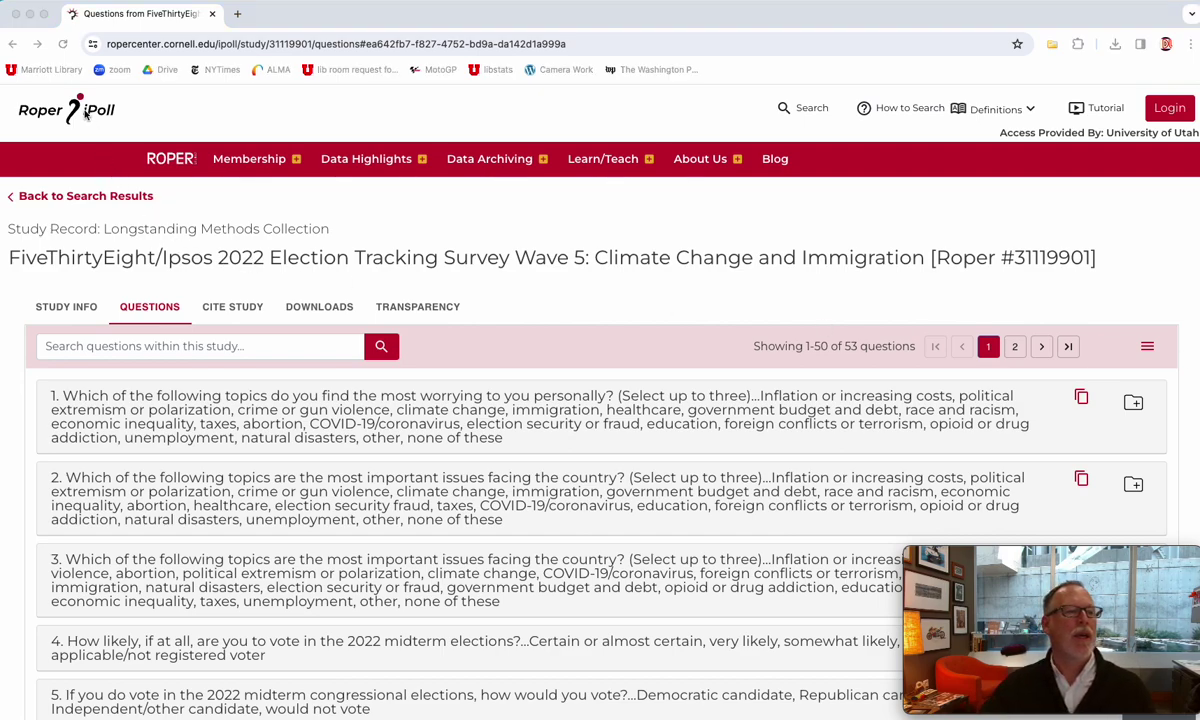
key(super+Tab)
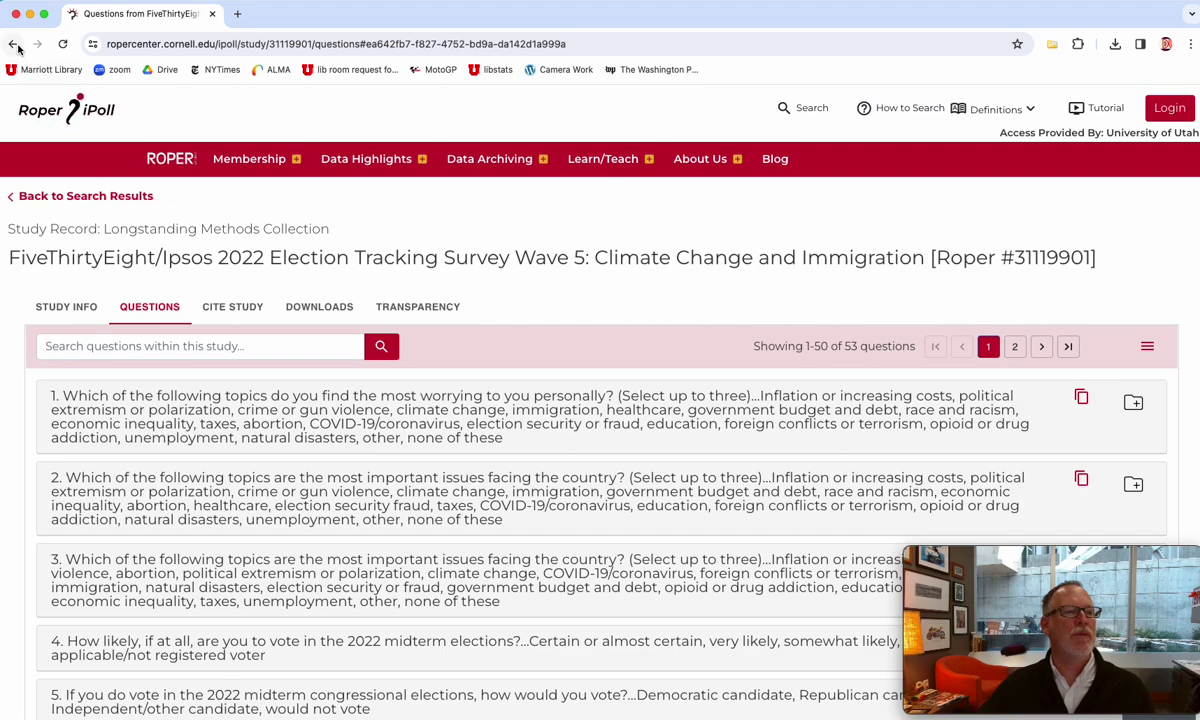
- Return to the keyword page and search "air pollution" OR "air quality"
click(13, 45)
click(13, 45)
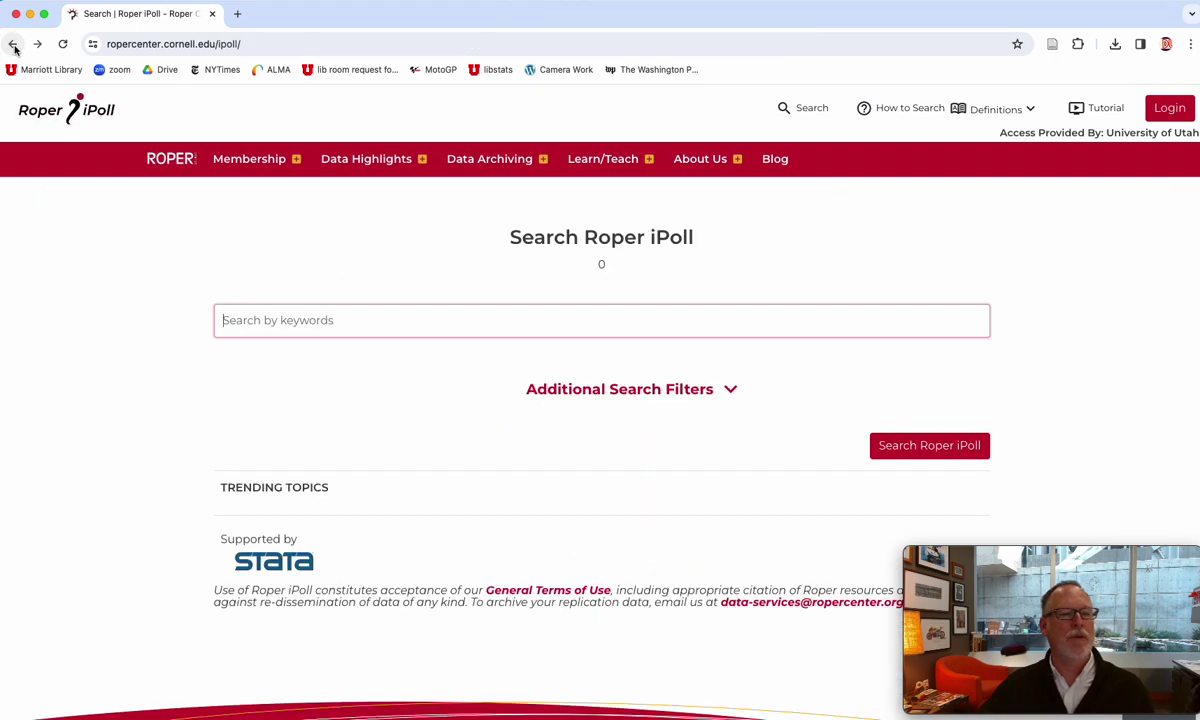
text("air pollution" OR "air quality")
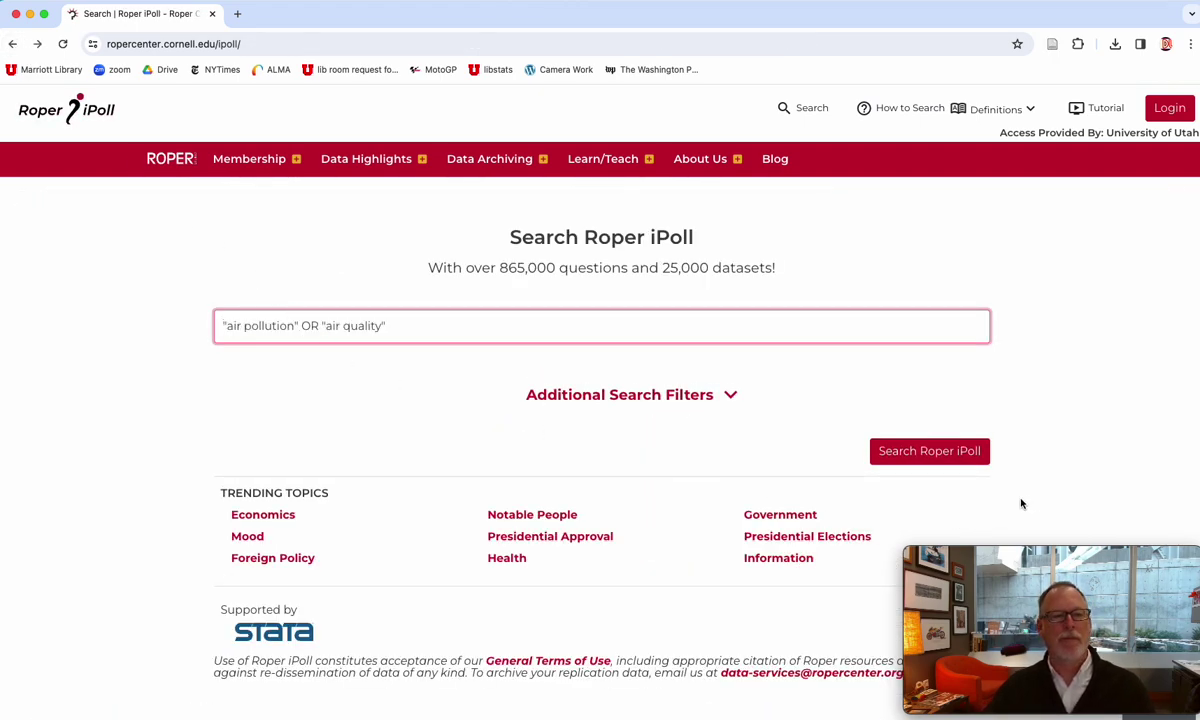
click(921, 452)
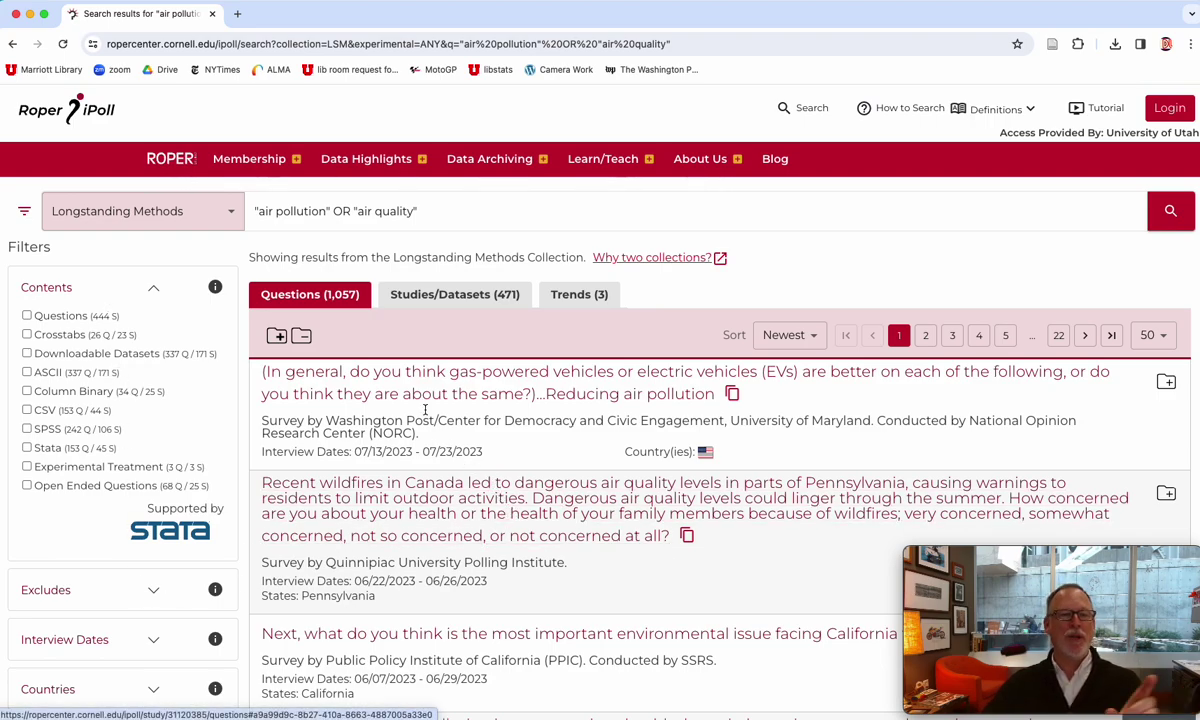
- Browse the Studies/Datasets results with Interview Dates expanded, then switch to the Trends (3) list
click(438, 301)
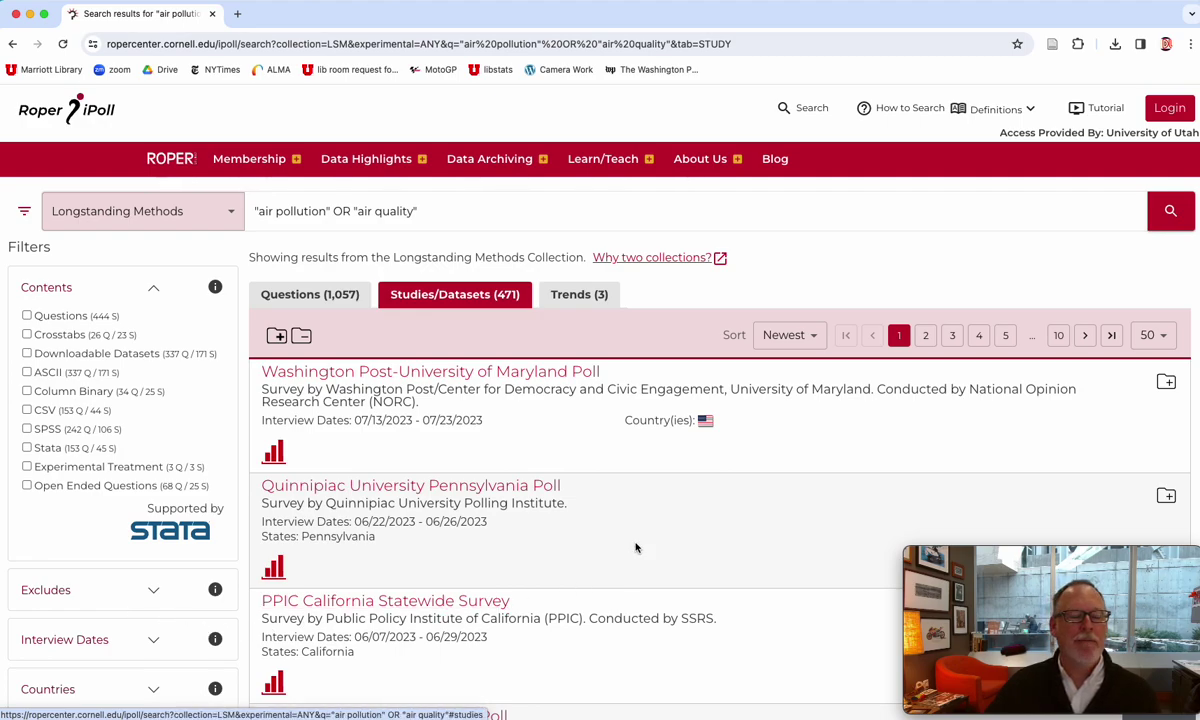
scroll(505, 487, down, 5)
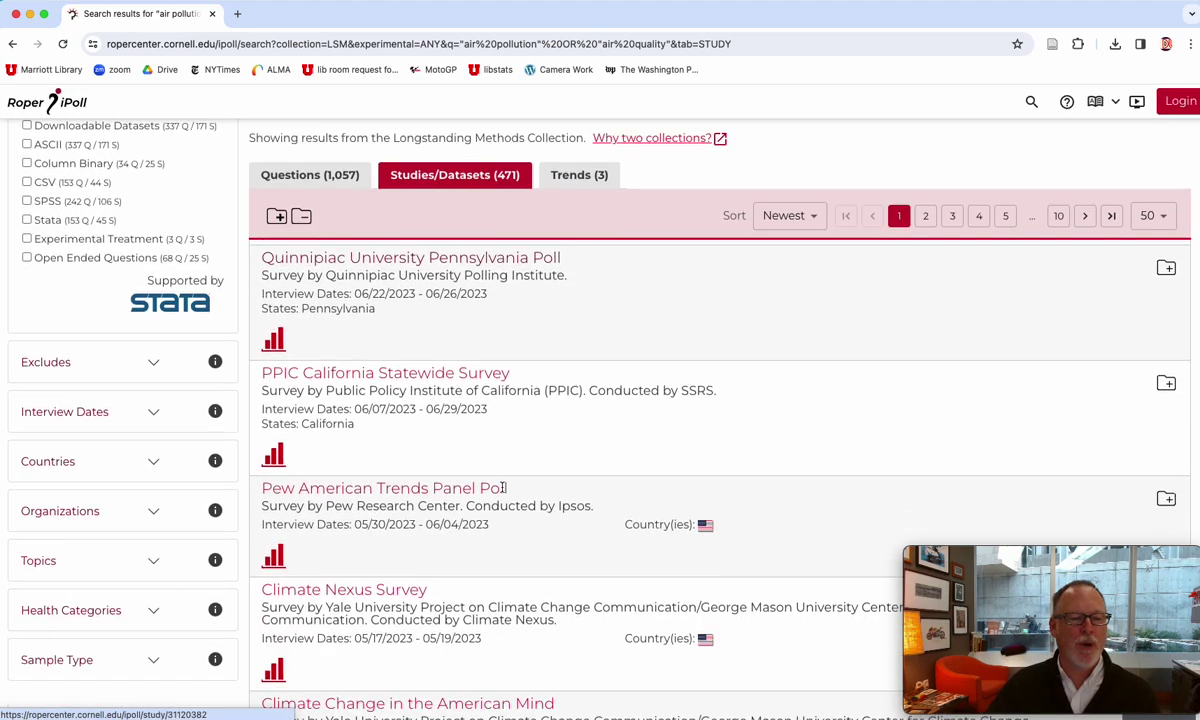
scroll(502, 491, up, 5)
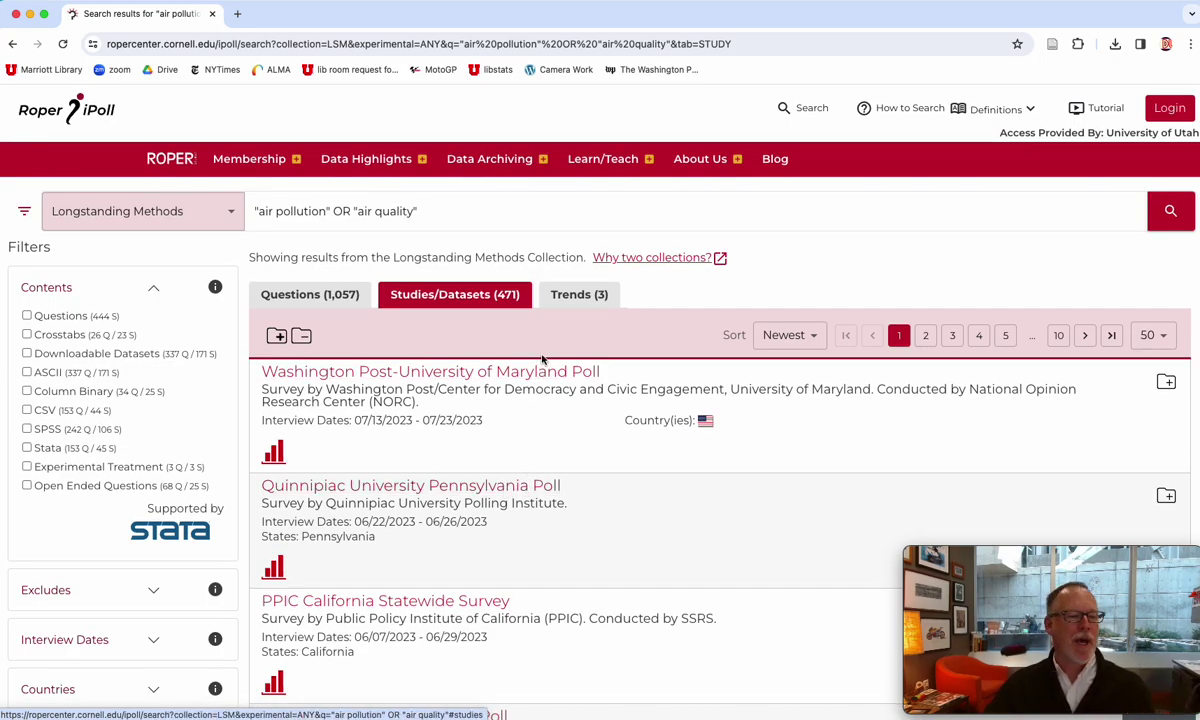
scroll(390, 435, down, 5)
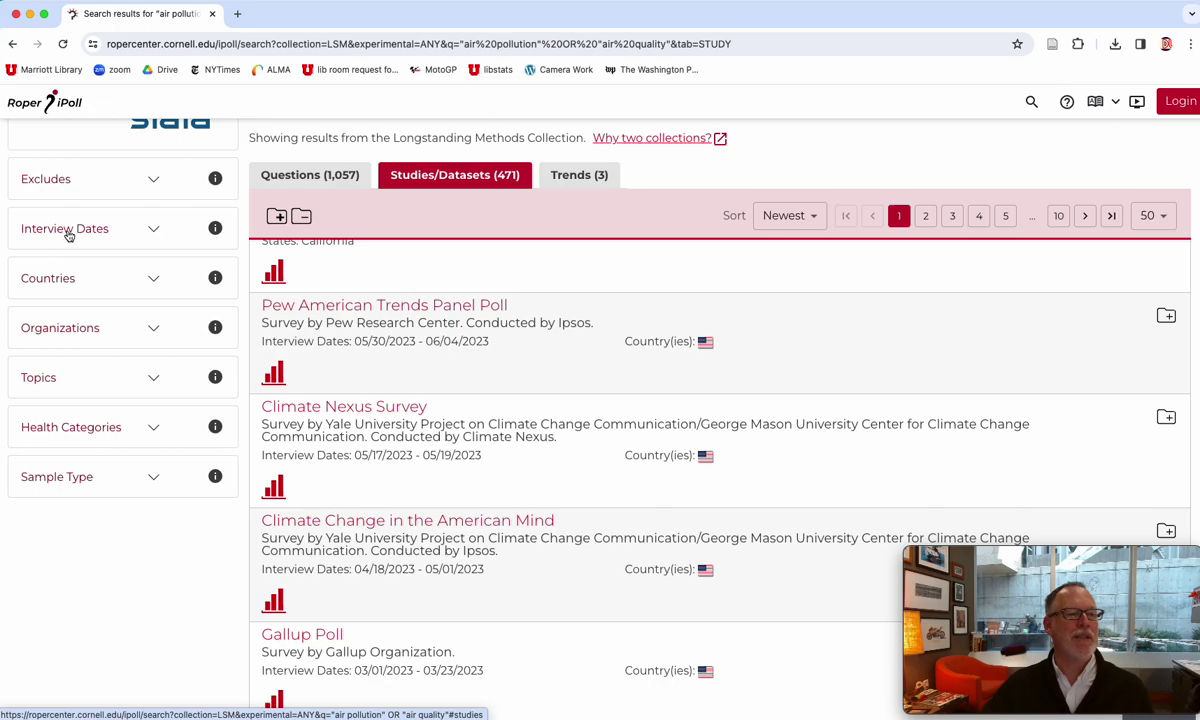
click(147, 229)
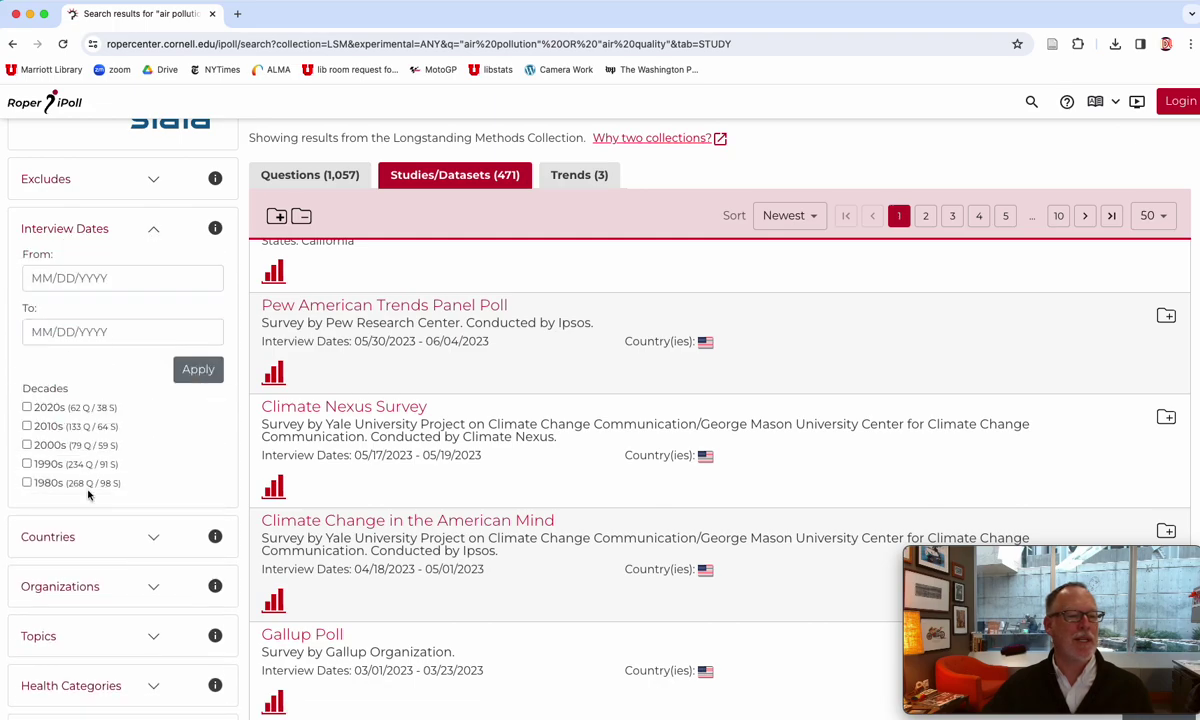
scroll(563, 420, up, 5)
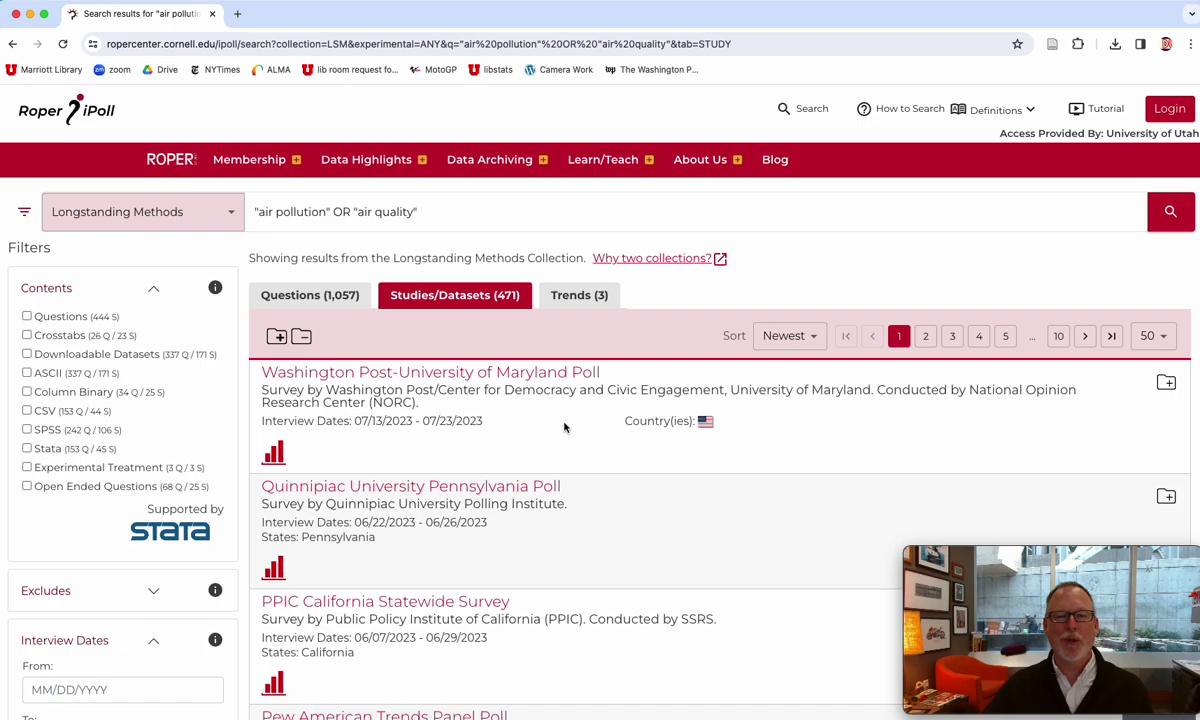
click(576, 298)
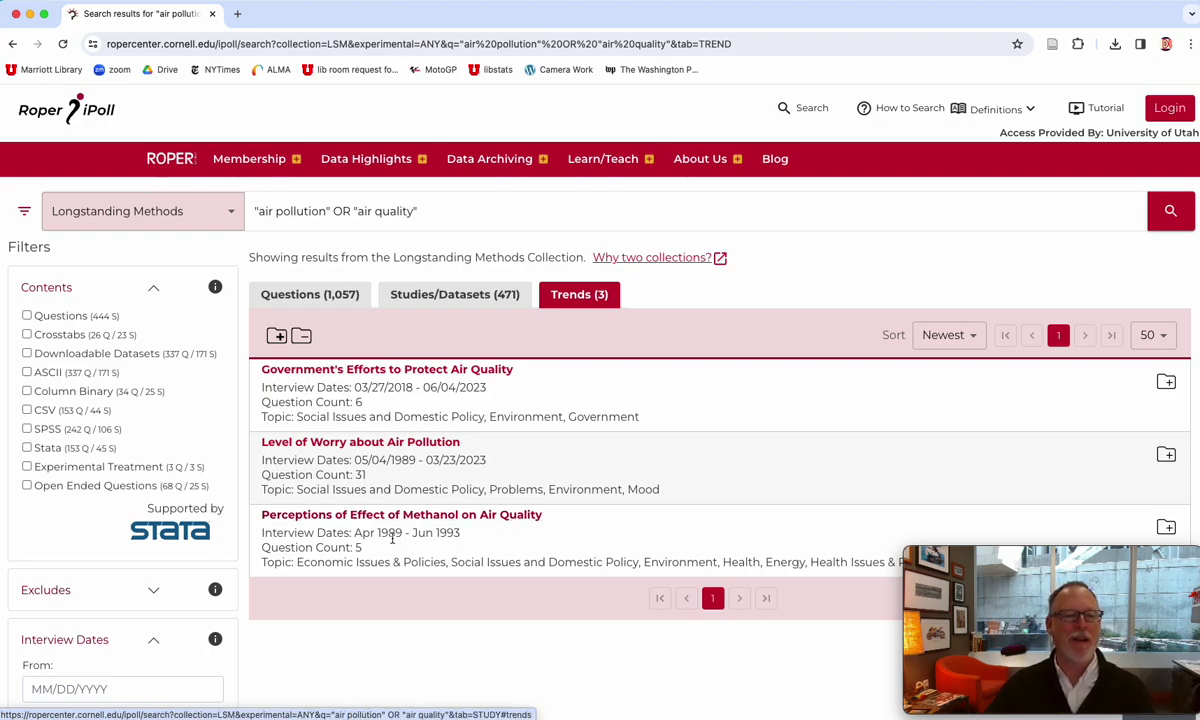
- Open the "Level of Worry about Air Pollution" trend from the Trends list
click(355, 444)
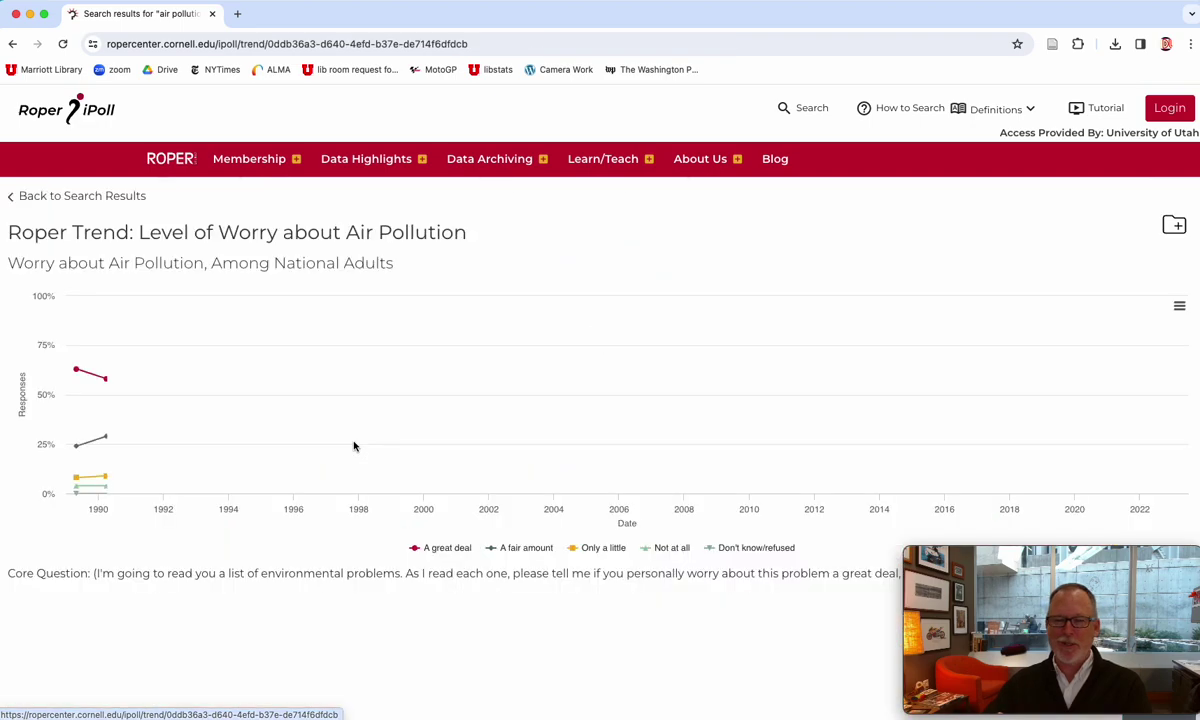
- Inspect the 1989–2023 worry chart, including the 59% April 2000 peak, then open Membership
scroll(365, 500, down, 2)
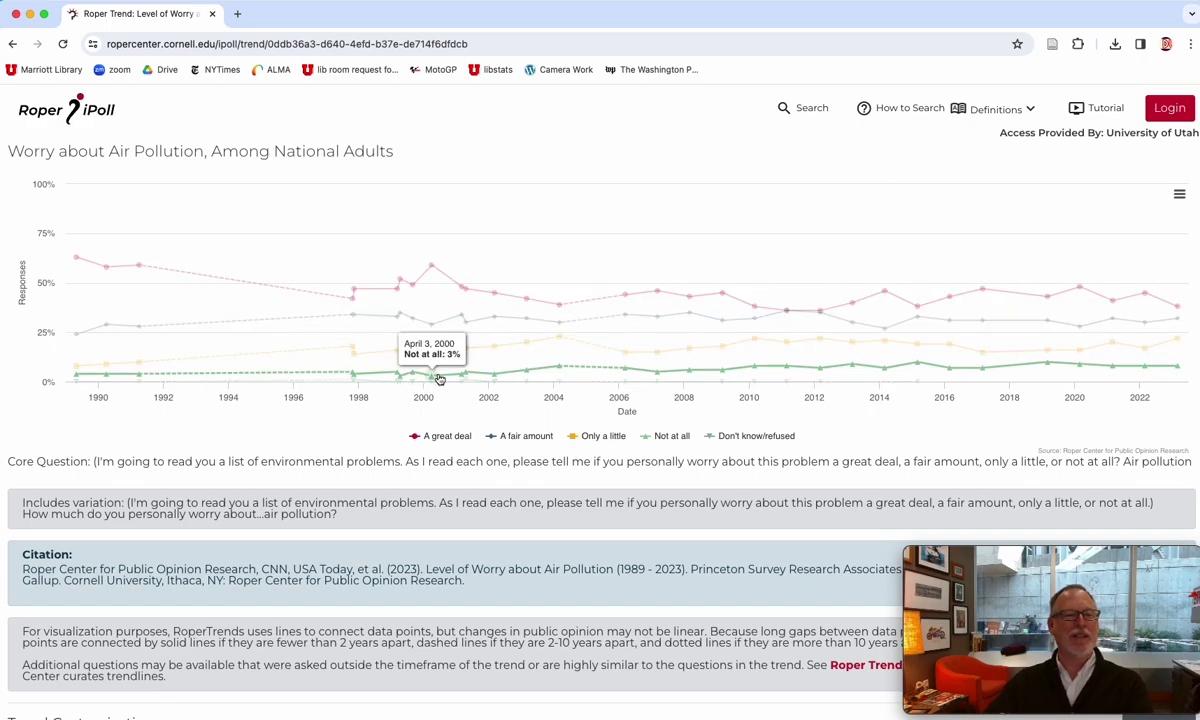
mouse_move(431, 268)
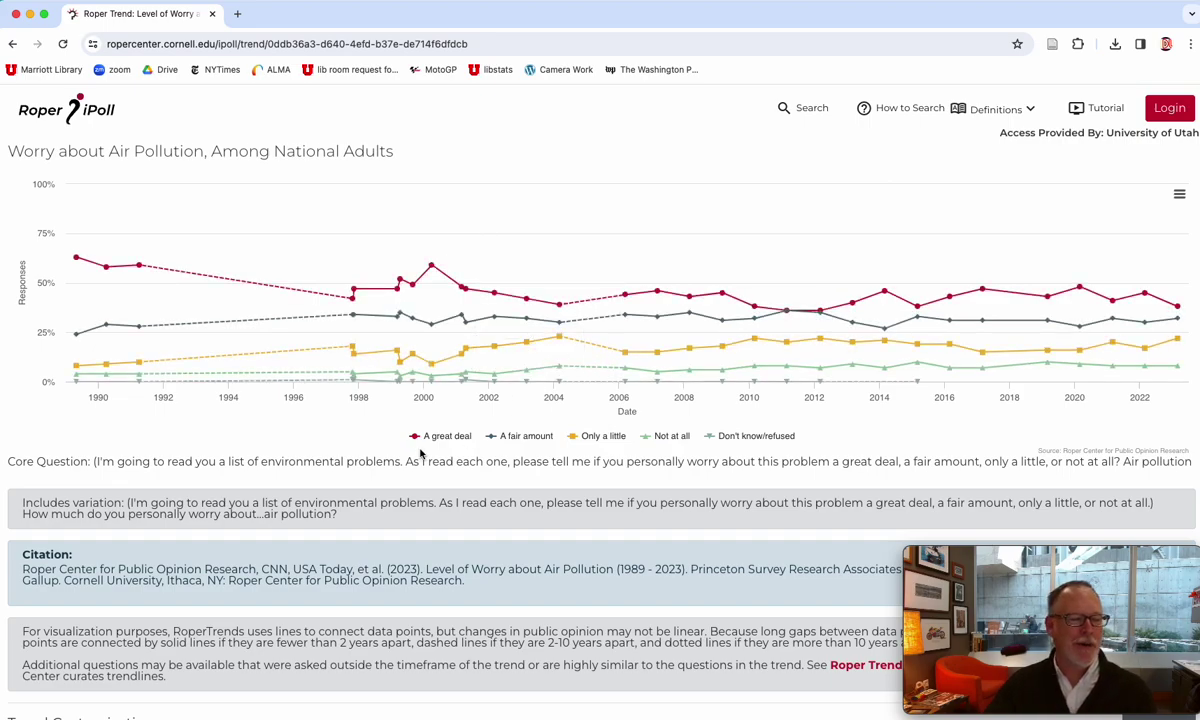
scroll(420, 454, down, 3)
scroll(420, 454, down, 3)
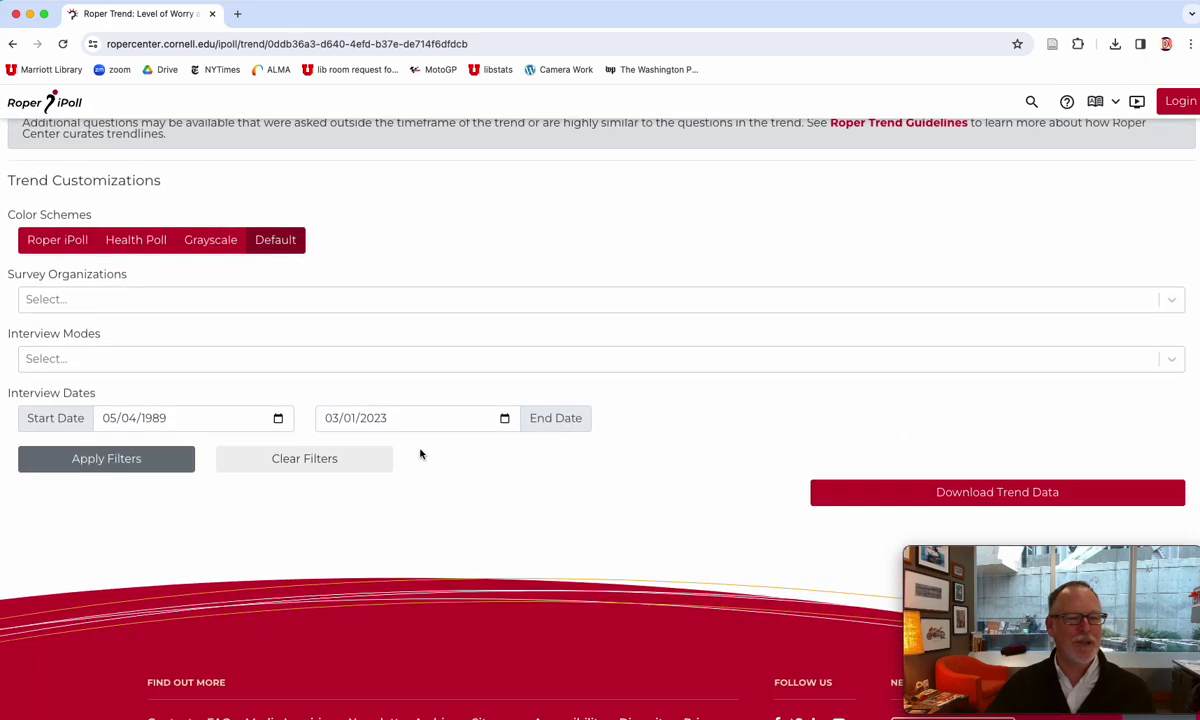
scroll(474, 457, up, 4)
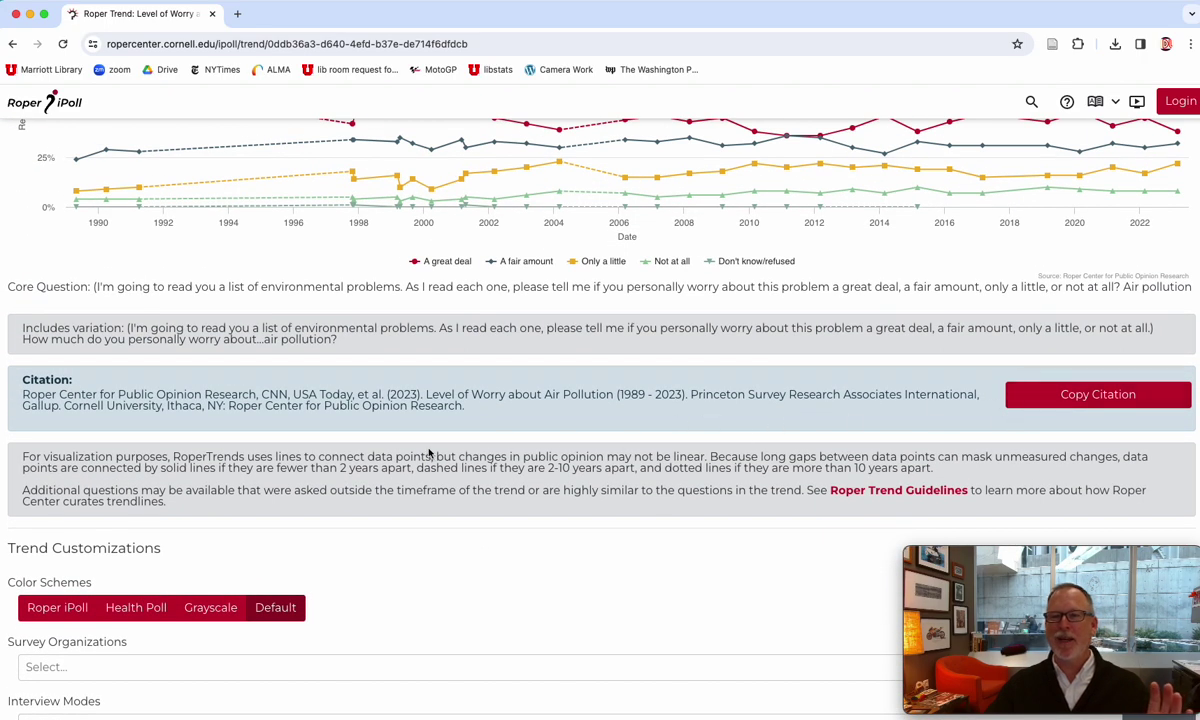
scroll(428, 455, up, 3)
mouse_move(424, 450)
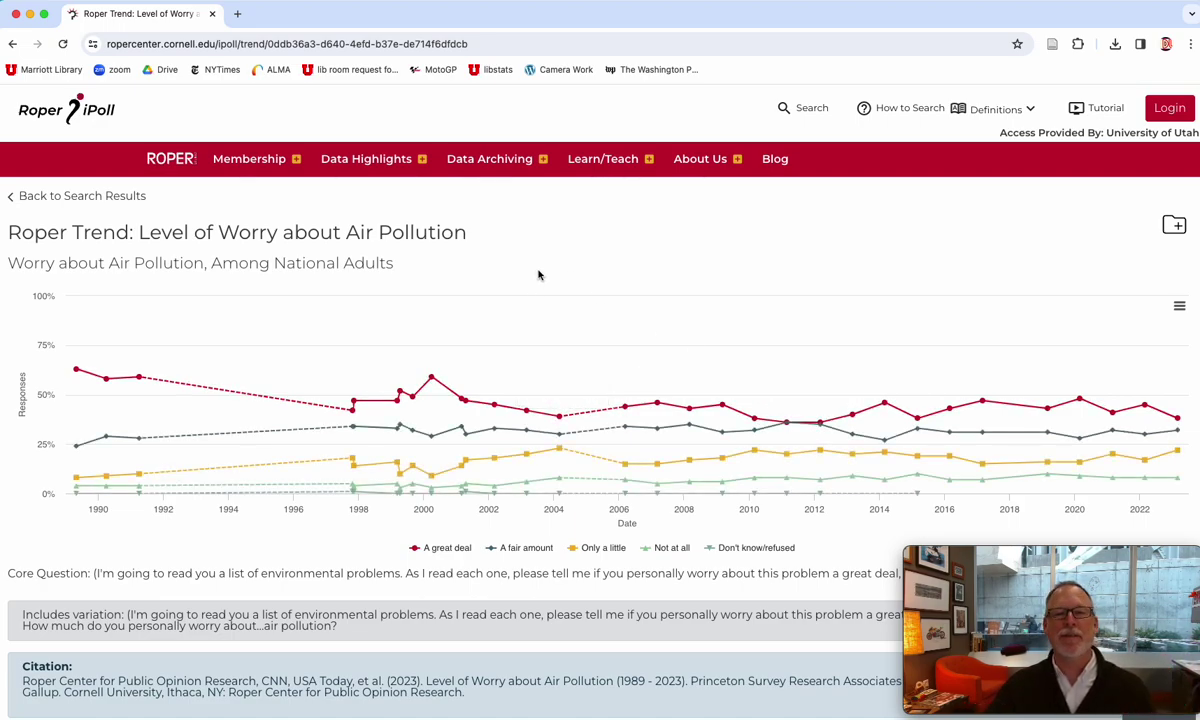
click(250, 162)
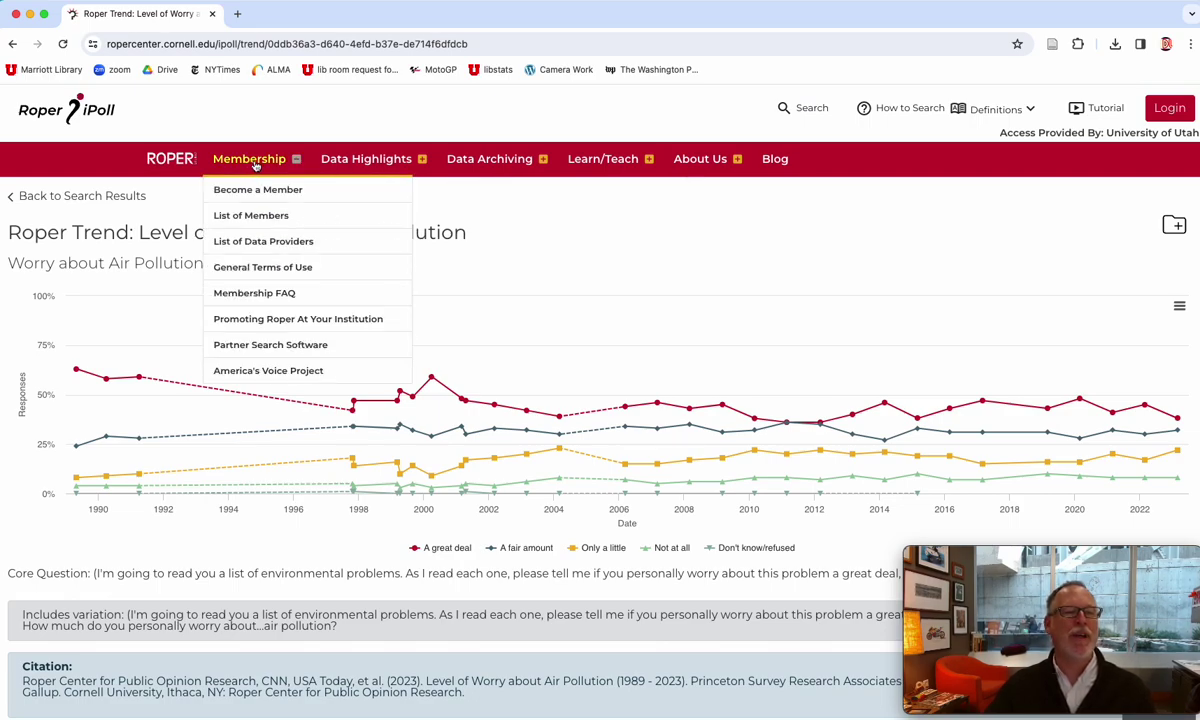
- Read the Elections and Presidents data highlights page, then open the Interactive Collection Map
click(360, 162)
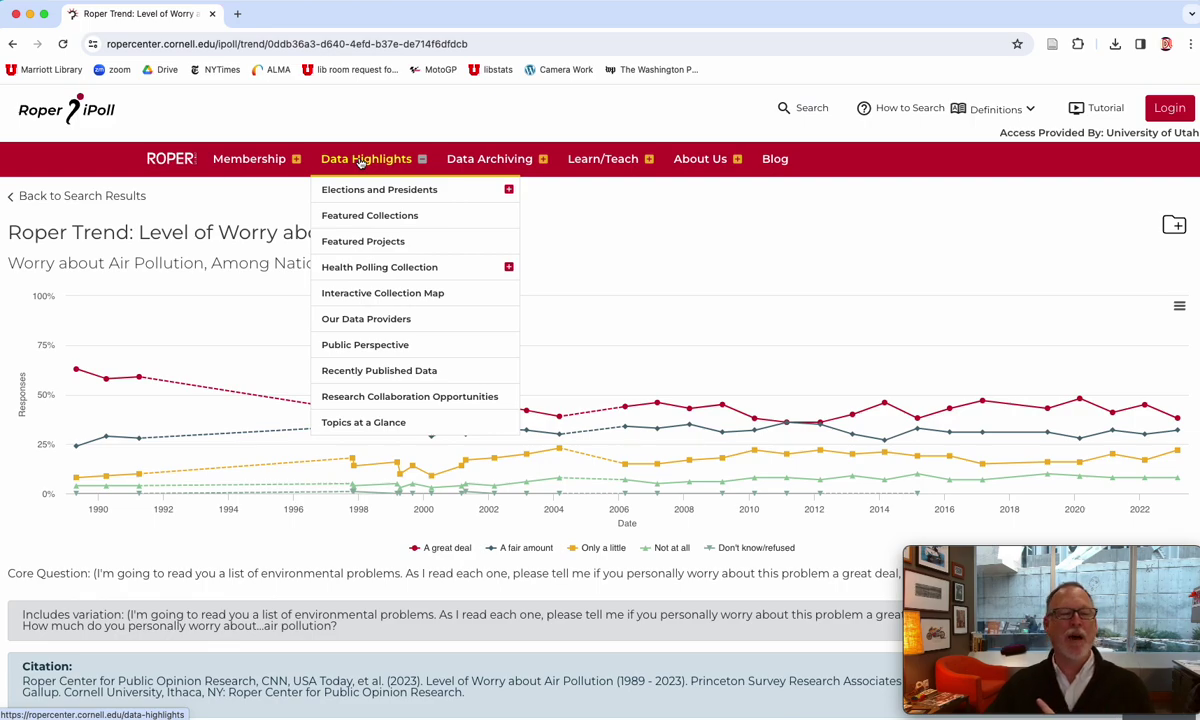
click(370, 190)
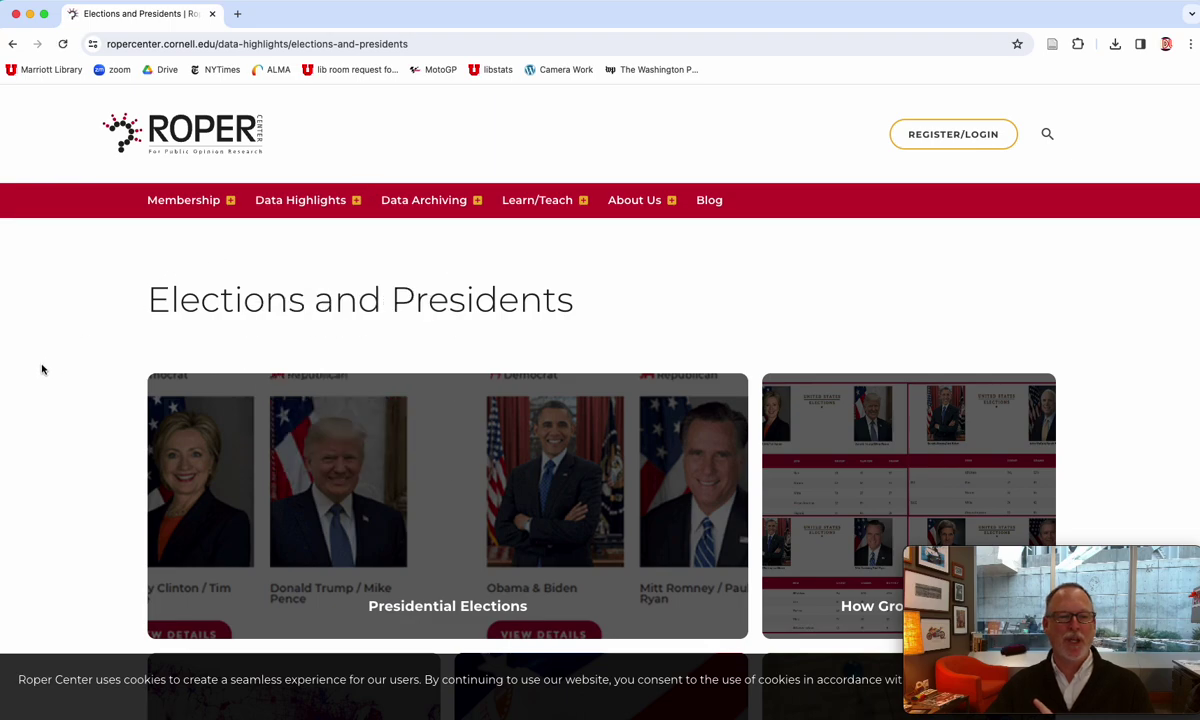
scroll(42, 370, down, 5)
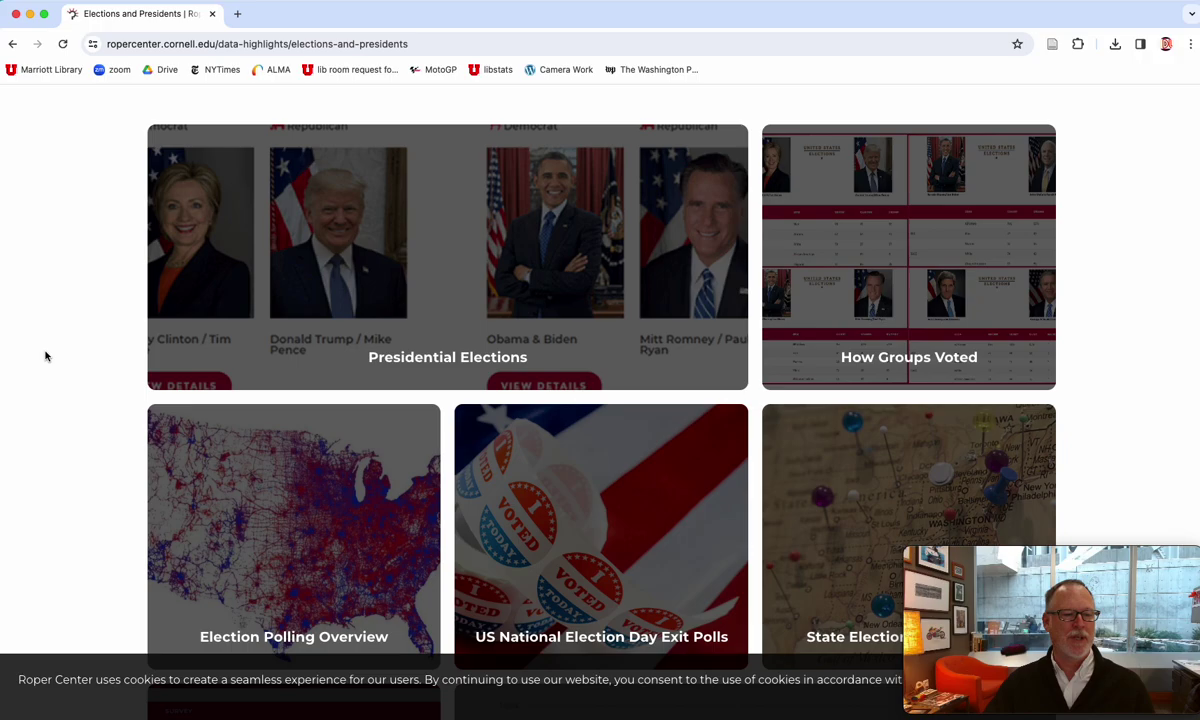
scroll(44, 355, down, 3)
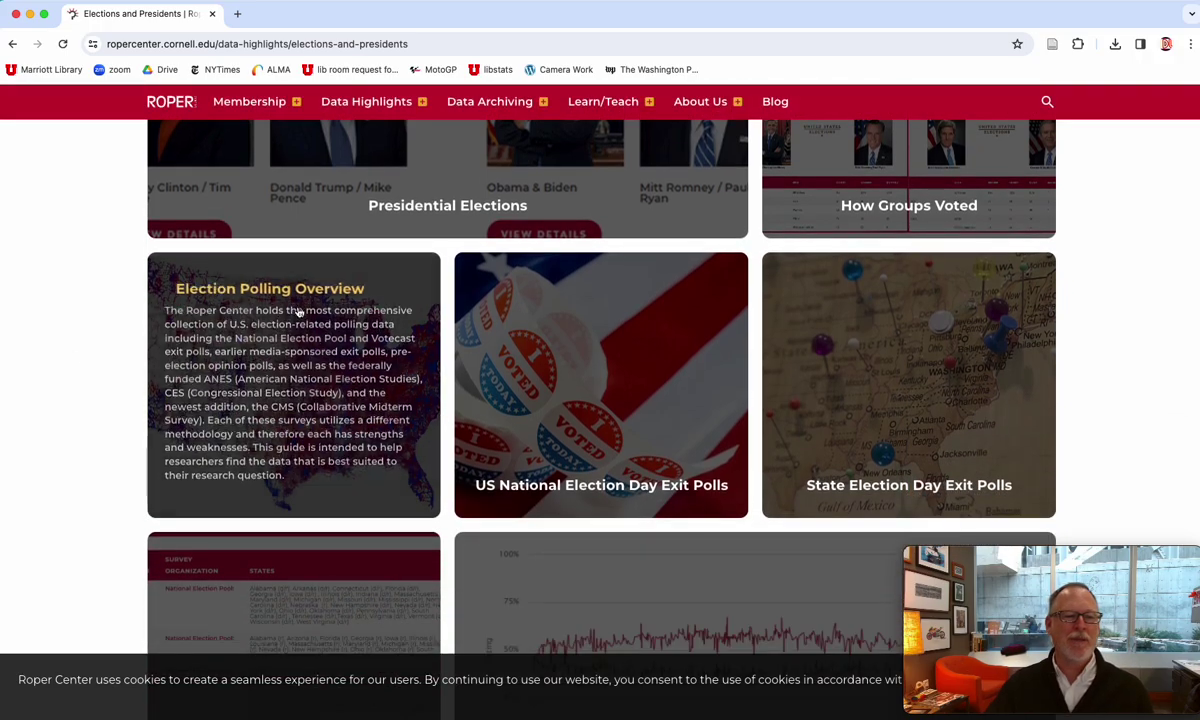
scroll(107, 364, down, 7)
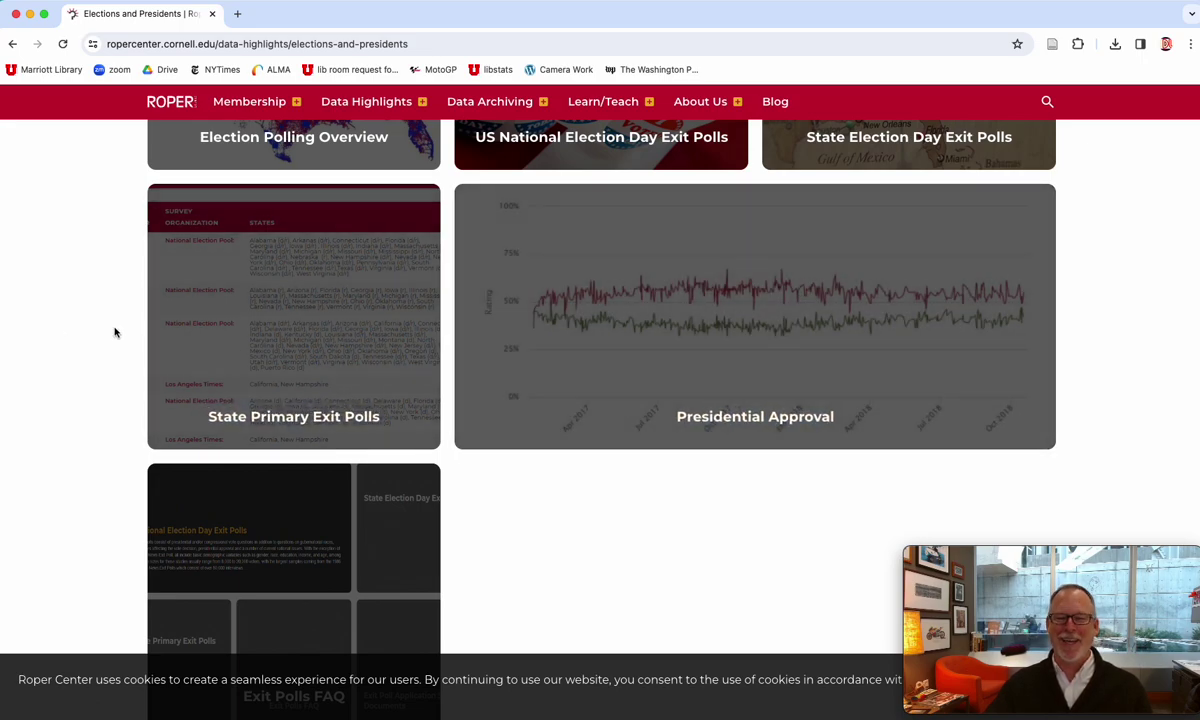
scroll(127, 331, down, 6)
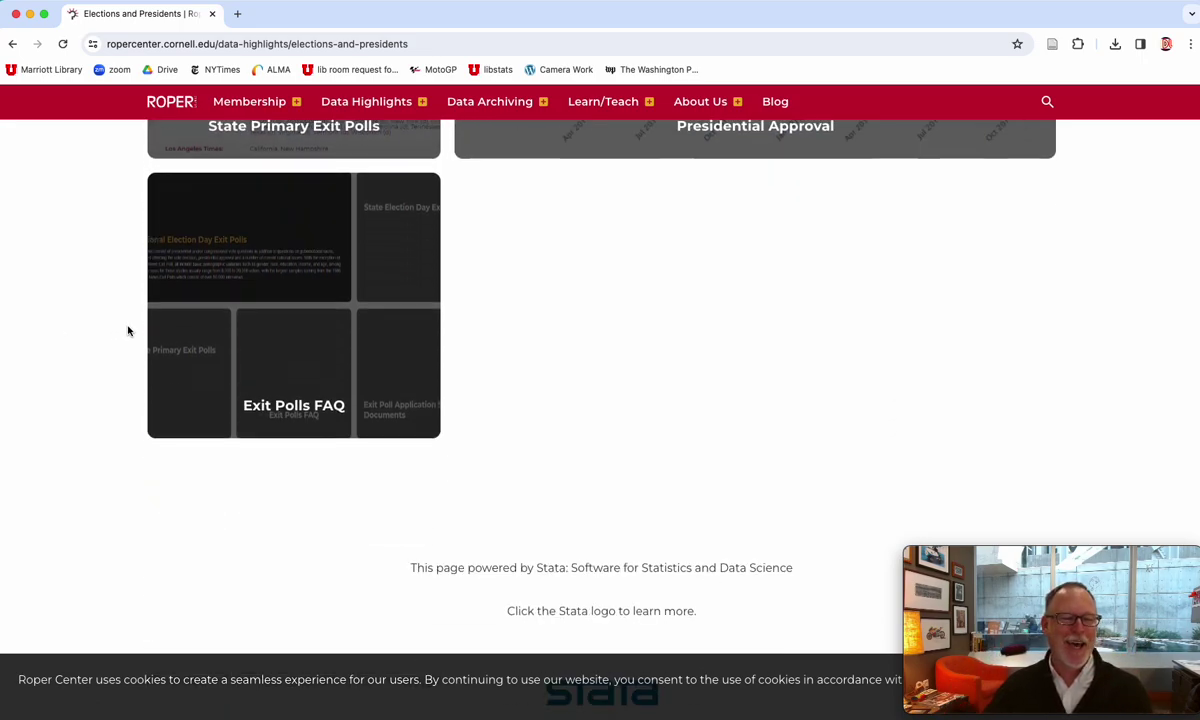
scroll(127, 331, up, 15)
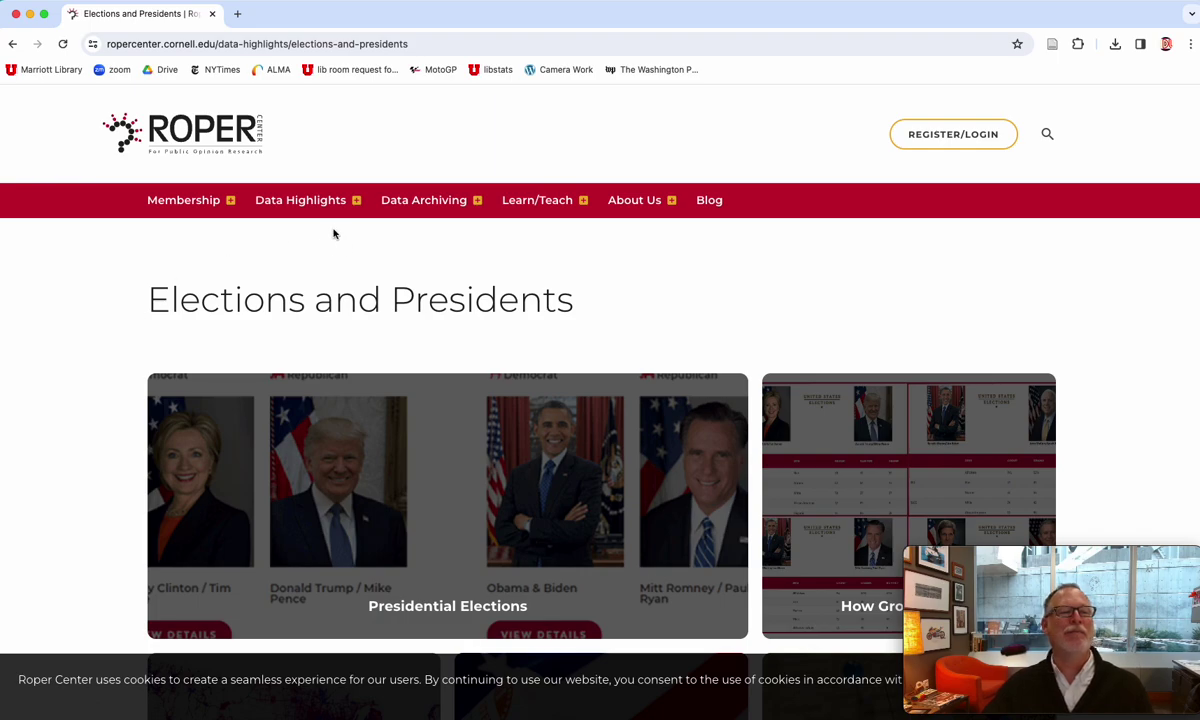
mouse_move(327, 203)
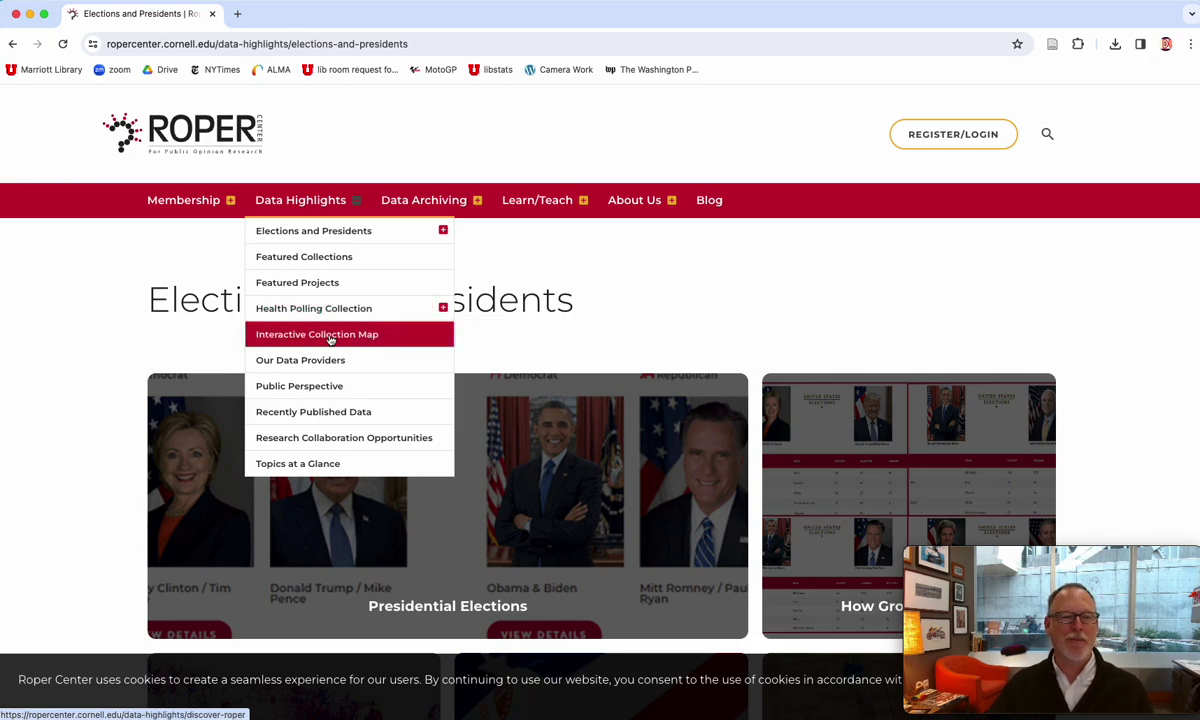
click(330, 338)
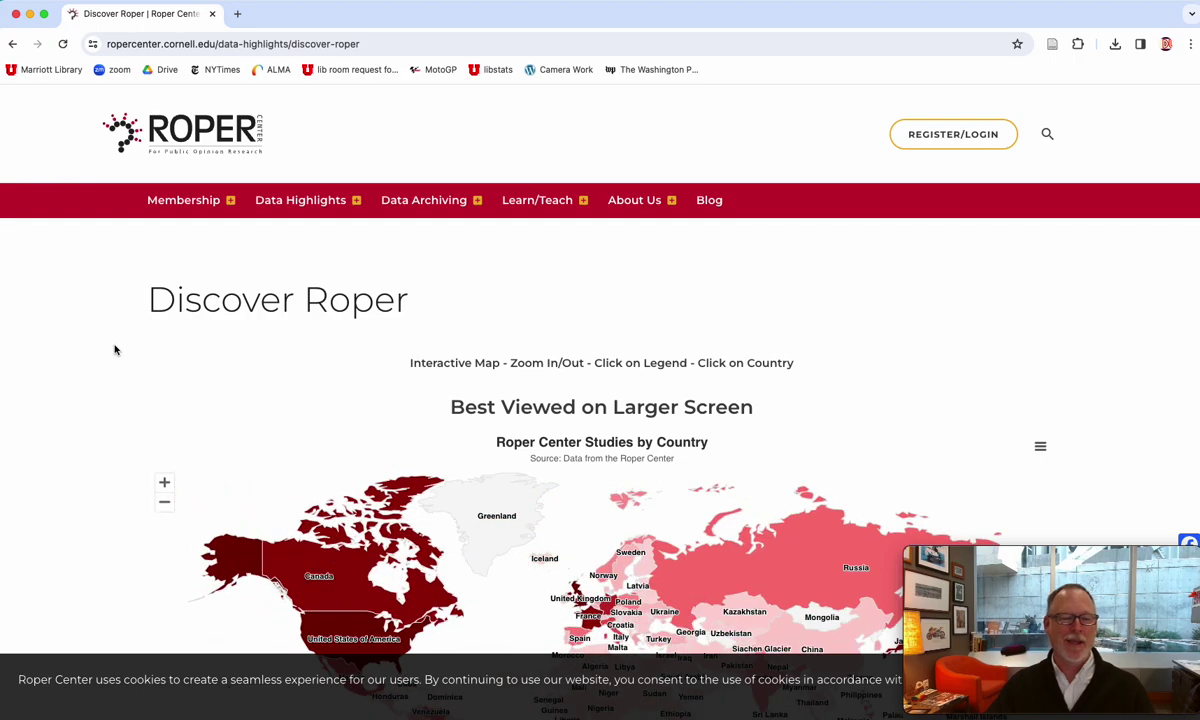
scroll(89, 357, down, 3)
scroll(89, 357, down, 1)
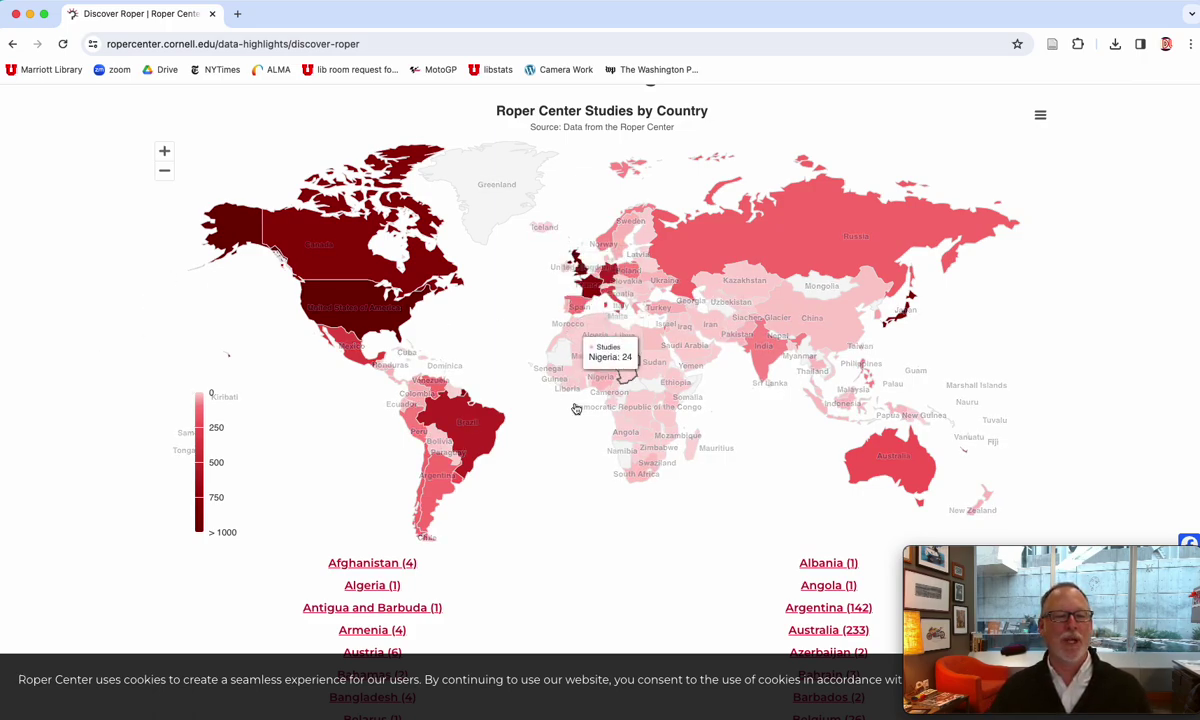
- Pick Brazil on the map and scroll its 570 studies, led by Pew's October 2019 survey
click(477, 438)
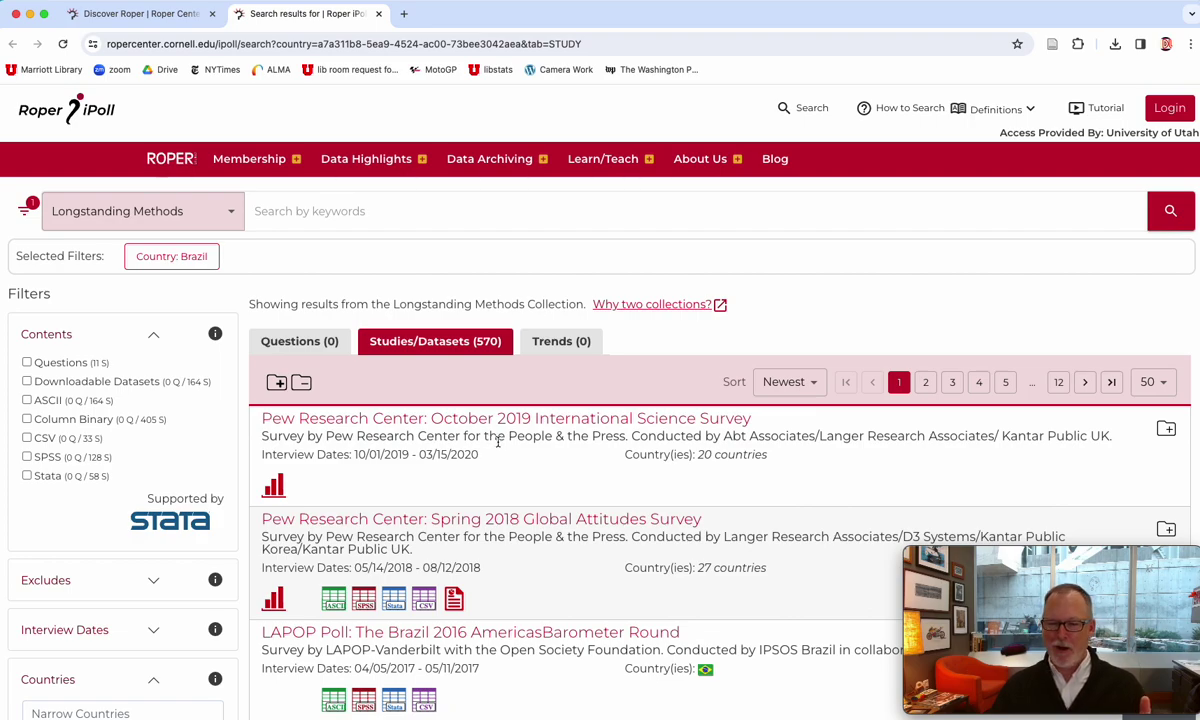
scroll(497, 442, down, 4)
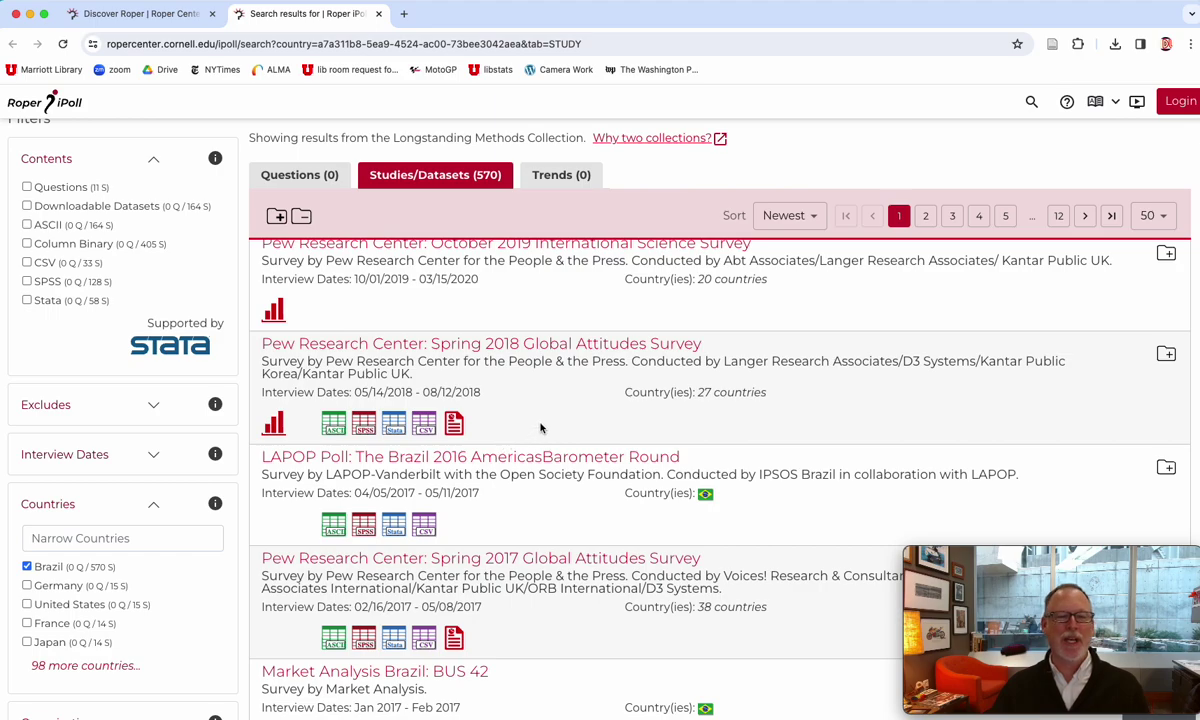
scroll(540, 427, down, 8)
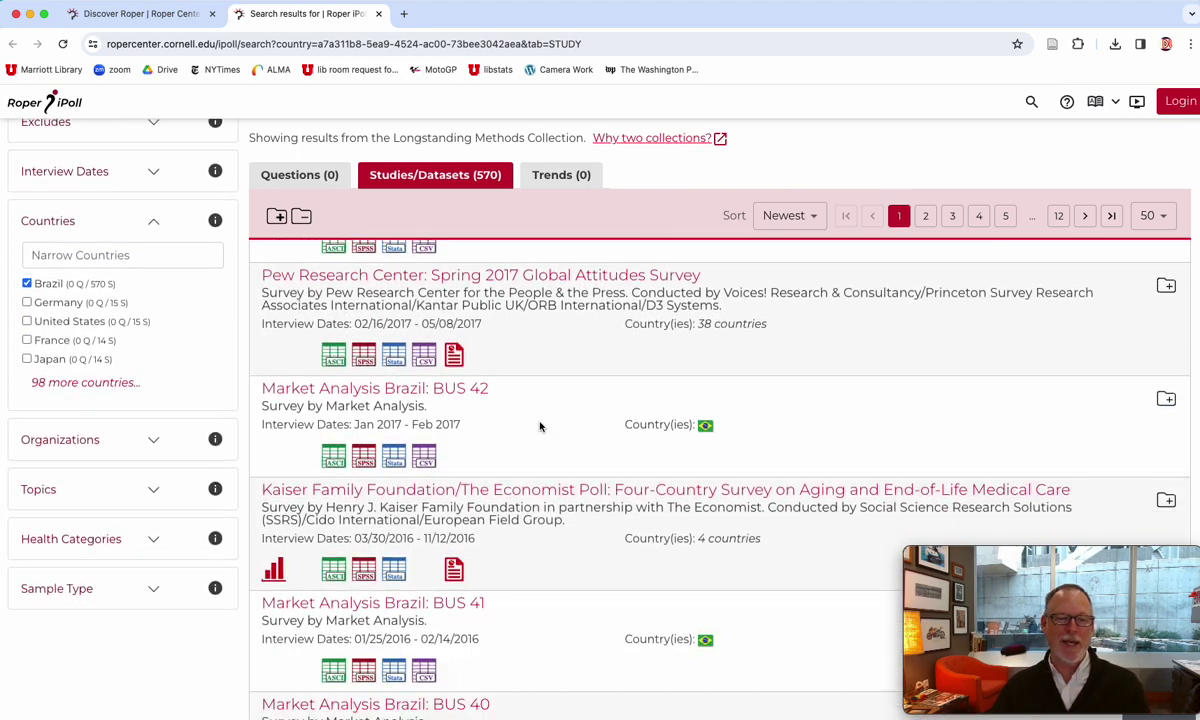
scroll(539, 419, up, 12)
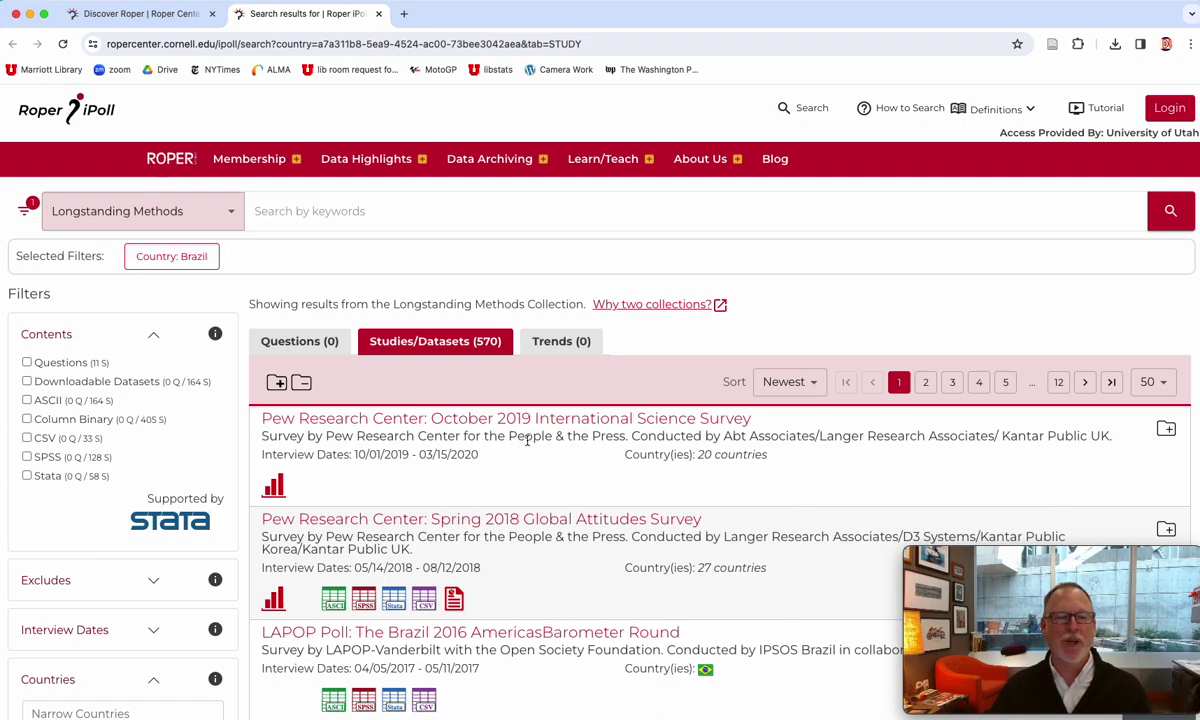
scroll(533, 440, down, 3)
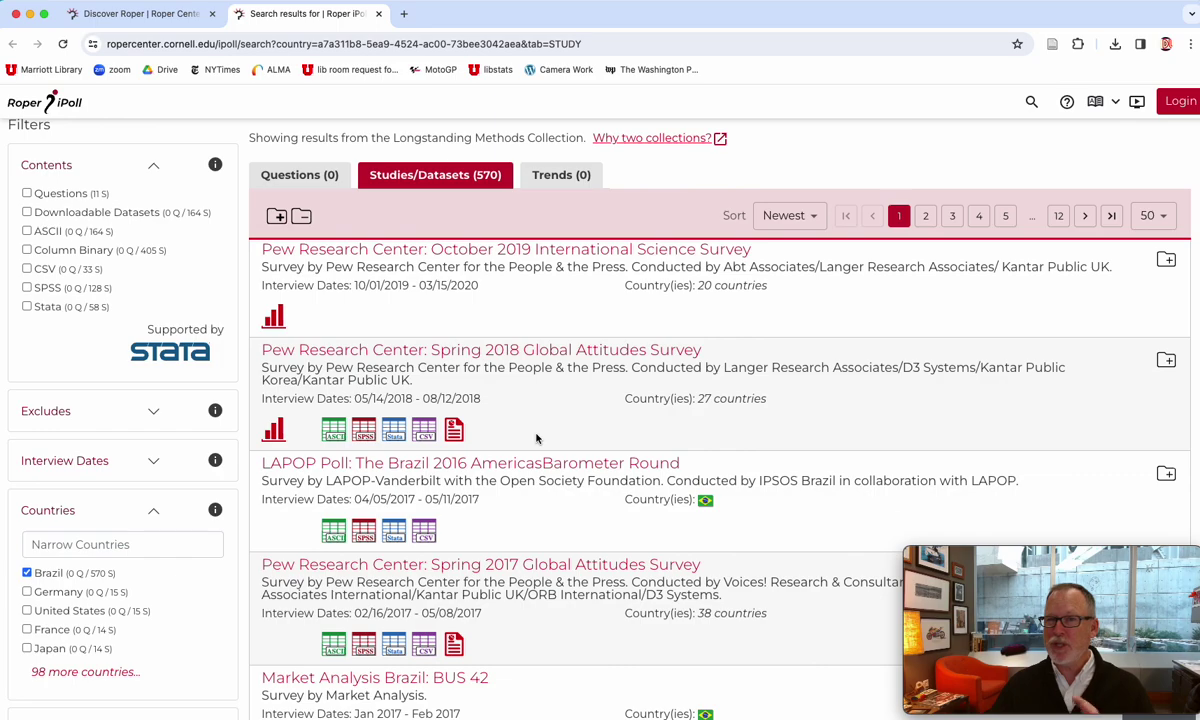
scroll(530, 410, up, 3)
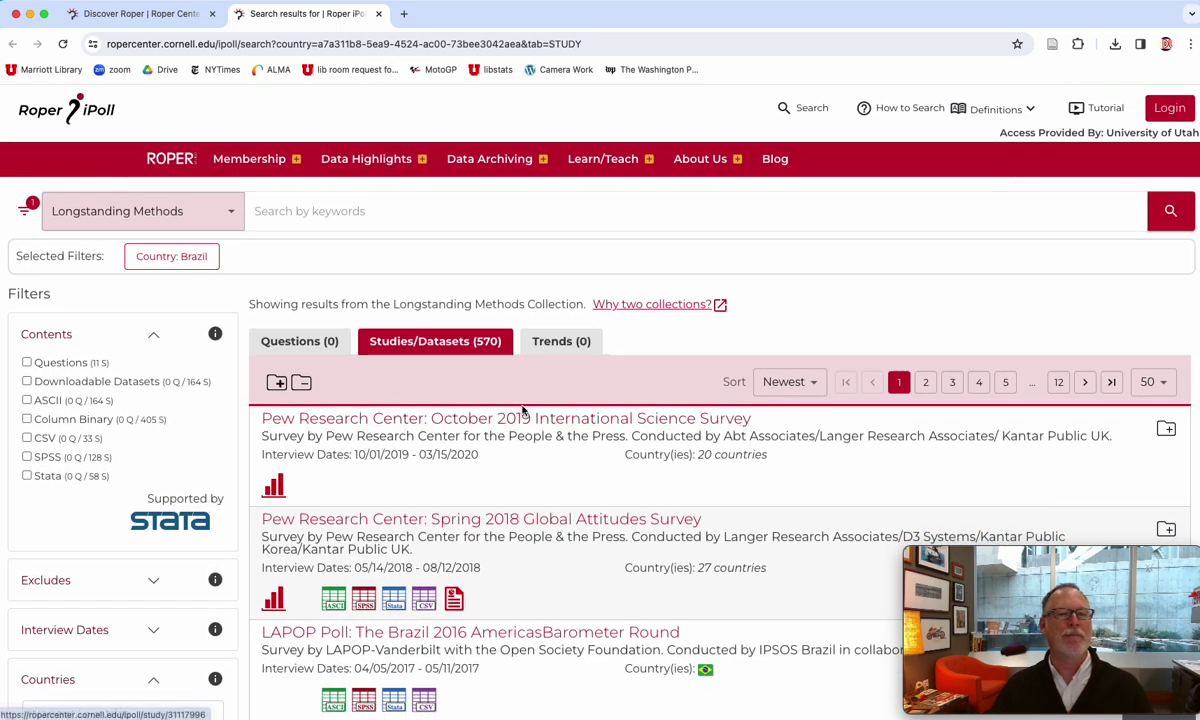
mouse_move(350, 155)
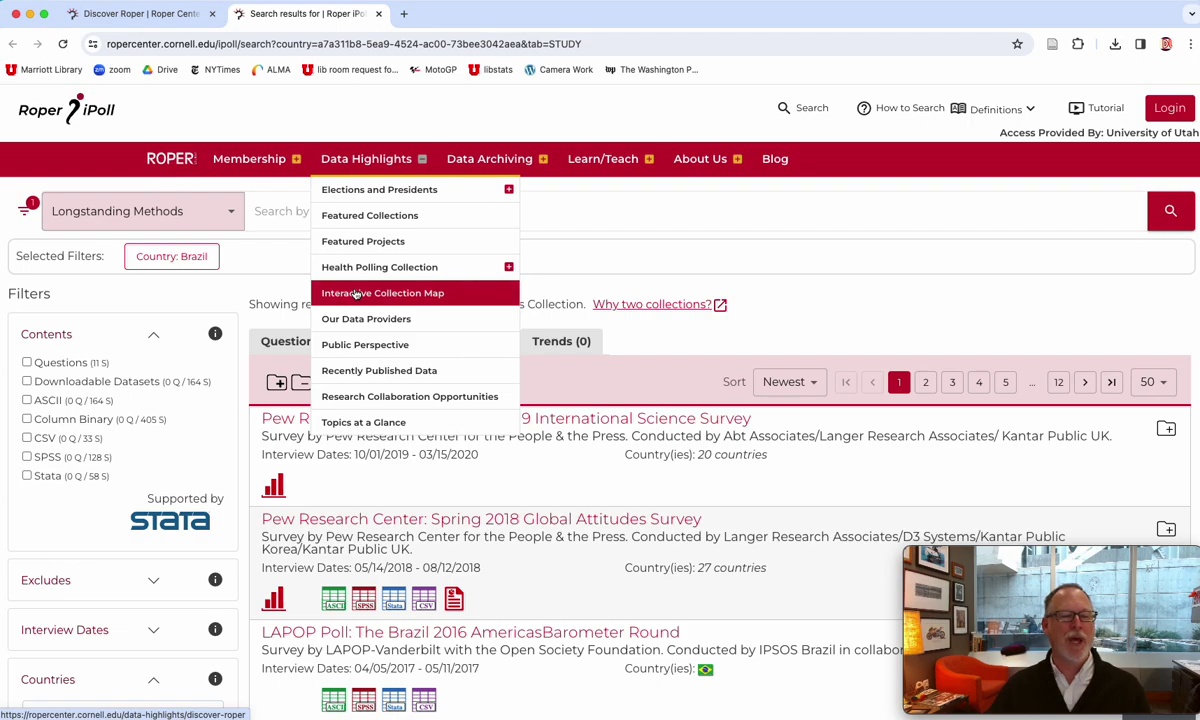
- Open Topics at a Glance and browse topic tiles such as Abortion, Cold War and Congressional
click(348, 426)
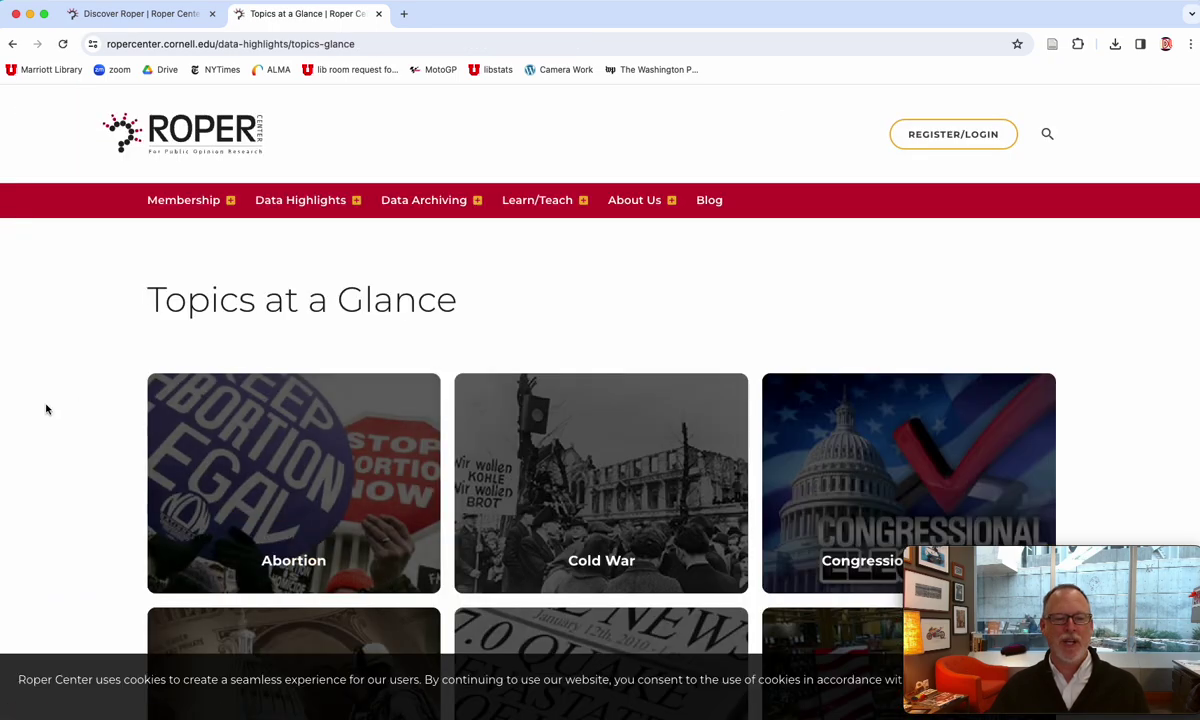
scroll(45, 407, down, 3)
scroll(45, 408, down, 1)
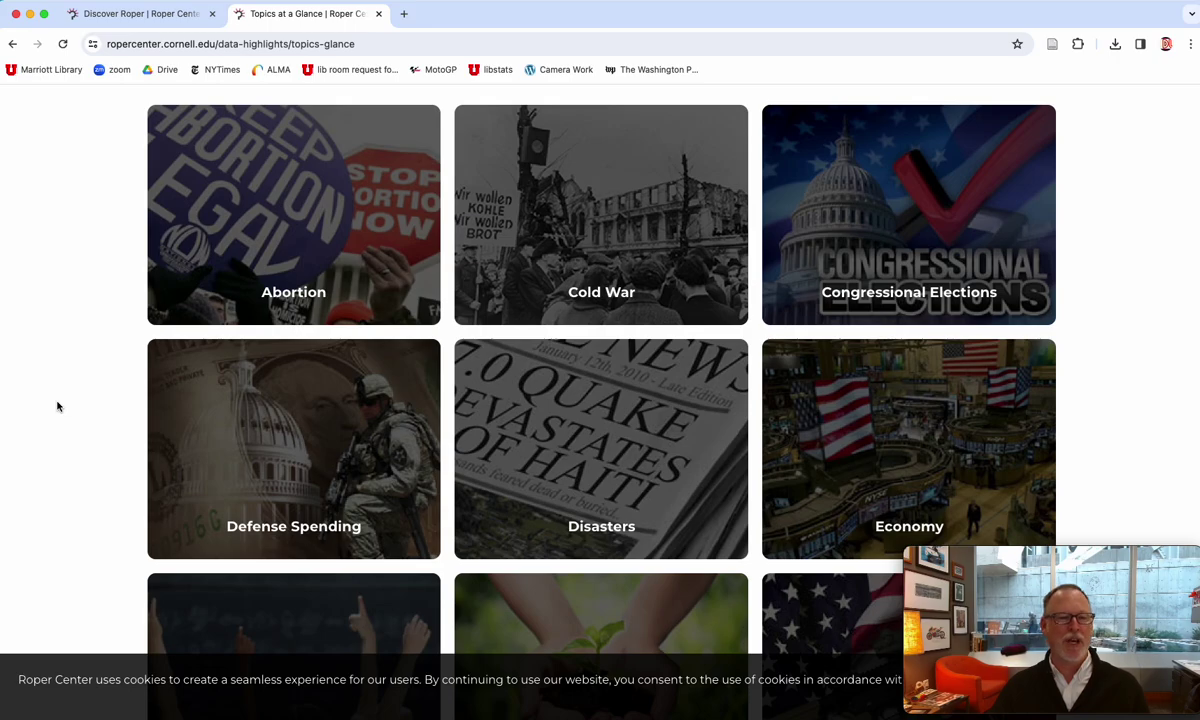
scroll(470, 416, down, 5)
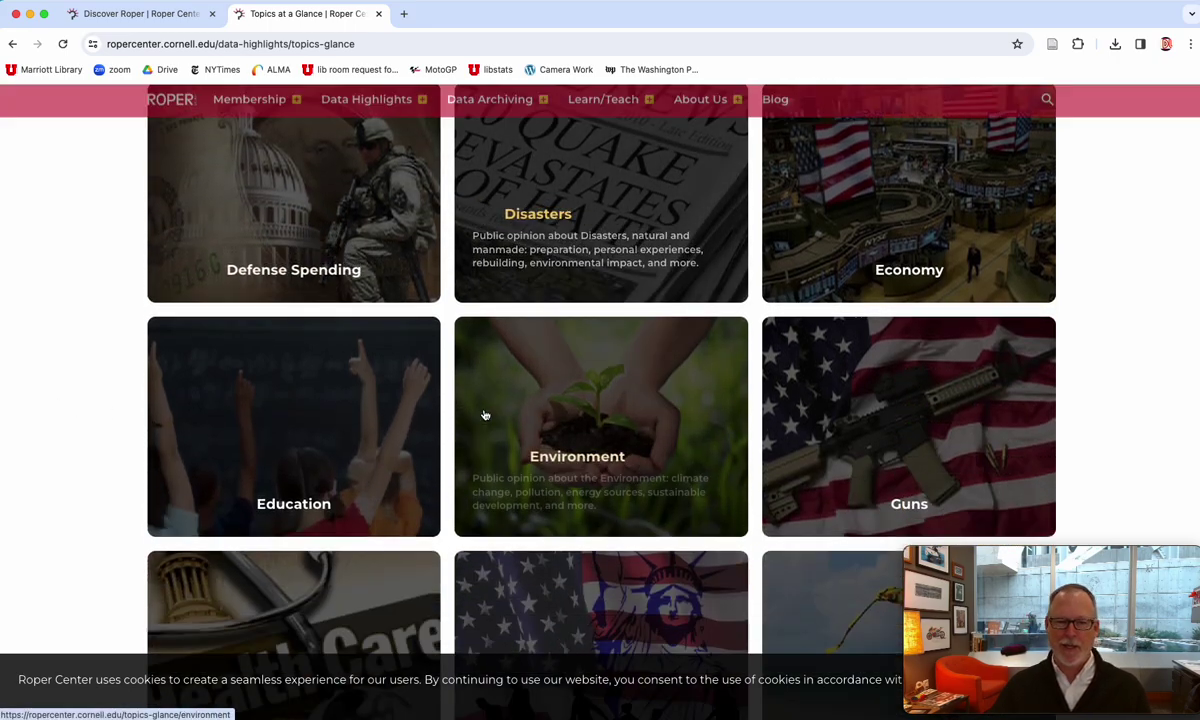
scroll(80, 325, up, 10)
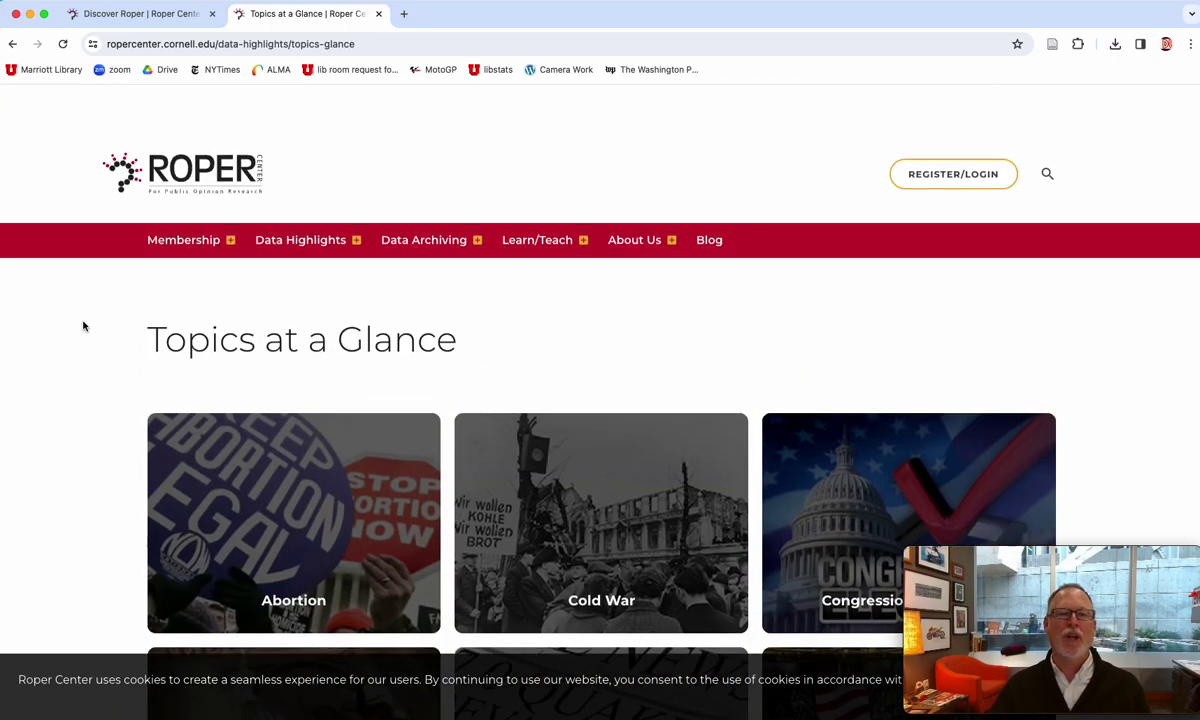
scroll(83, 326, down, 1)
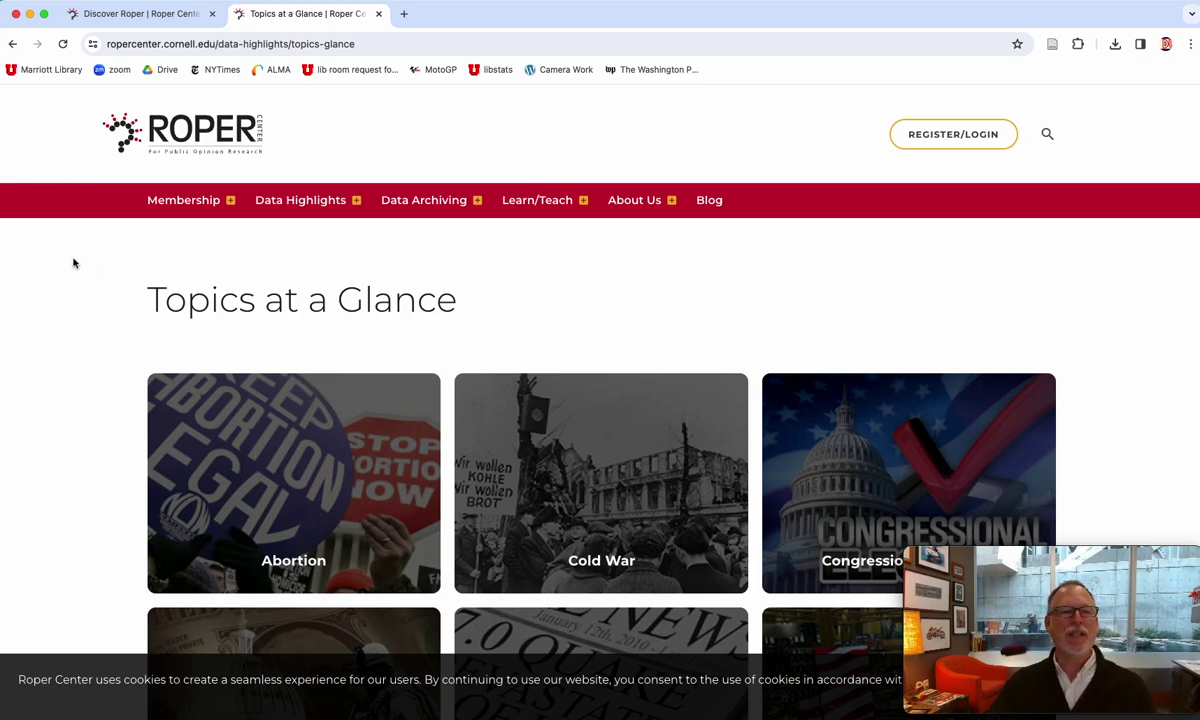
mouse_move(300, 215)
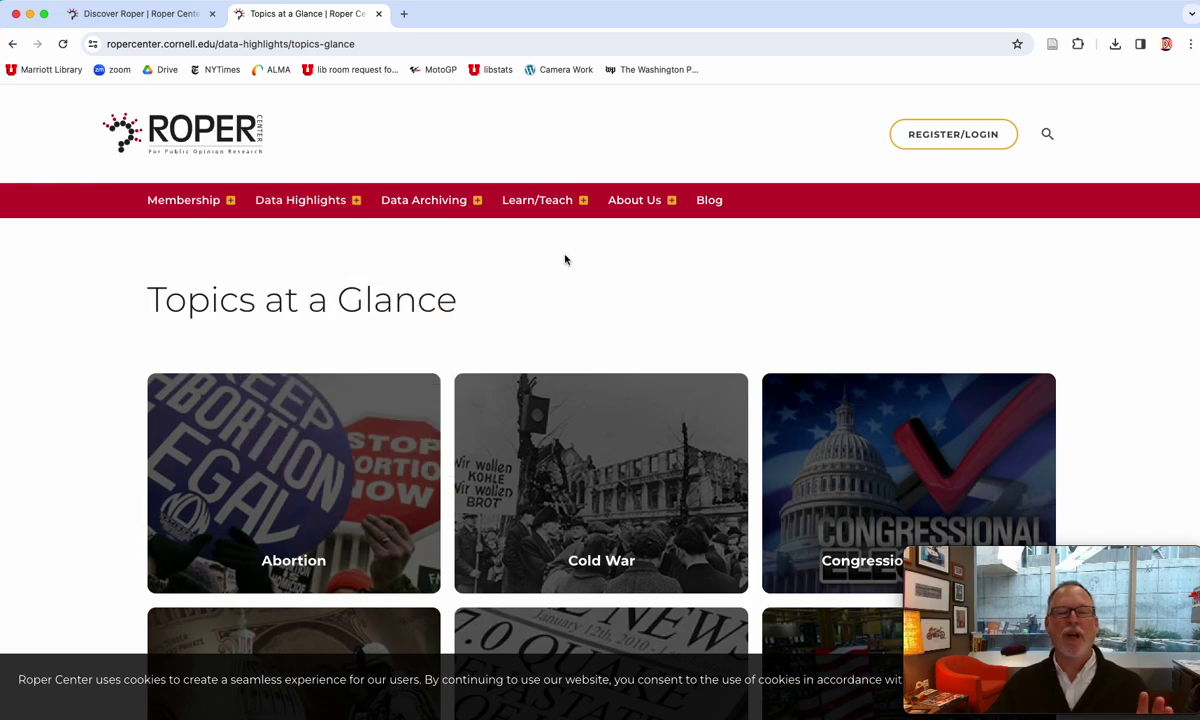
mouse_move(559, 204)
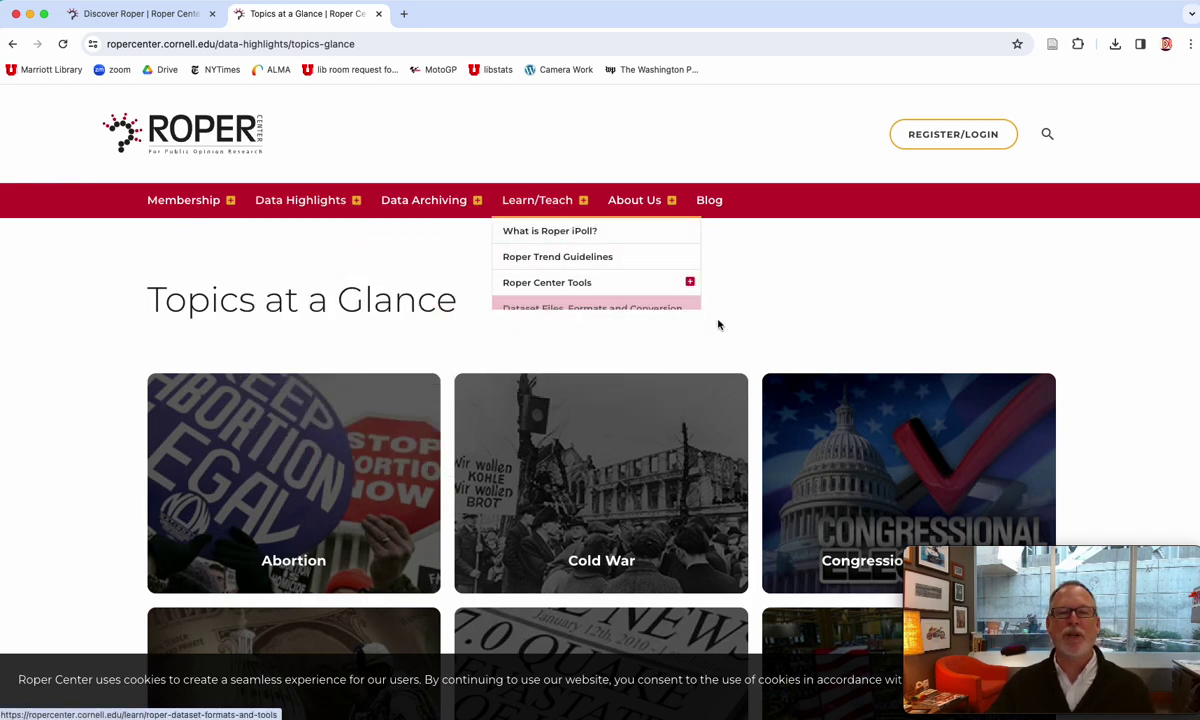
- Open the Roper Center blog and browse posts like 'Updates Released to Roper iPoll'
click(711, 201)
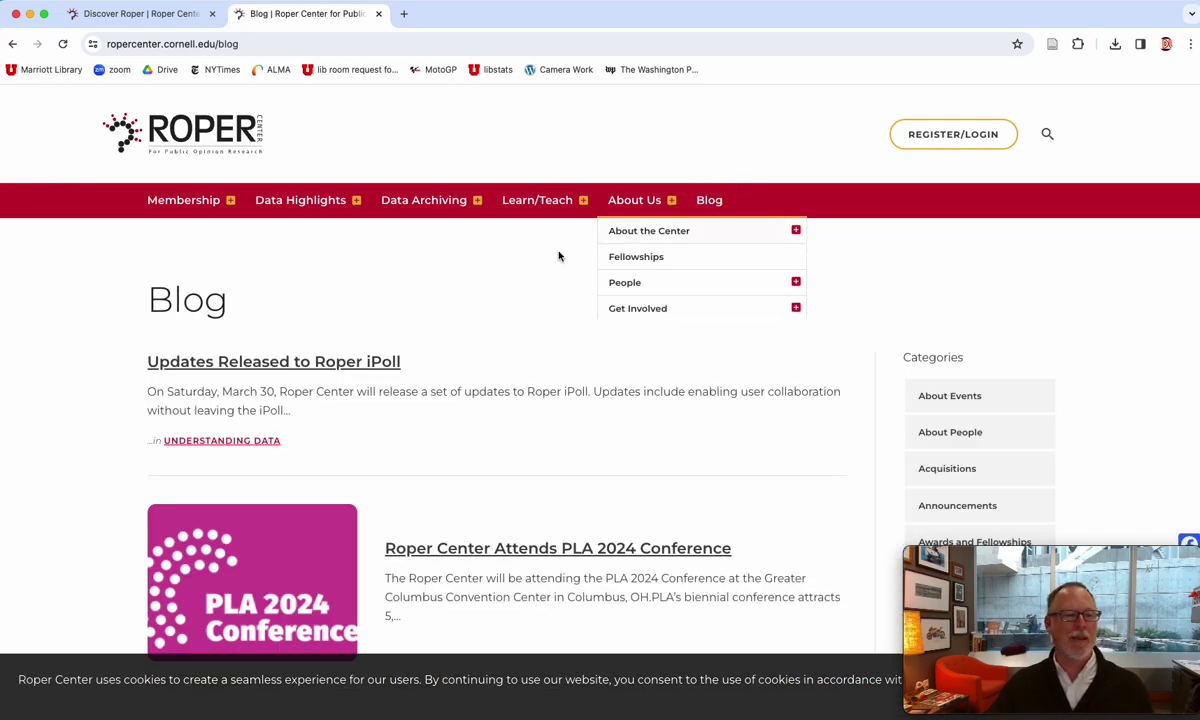
scroll(106, 385, down, 5)
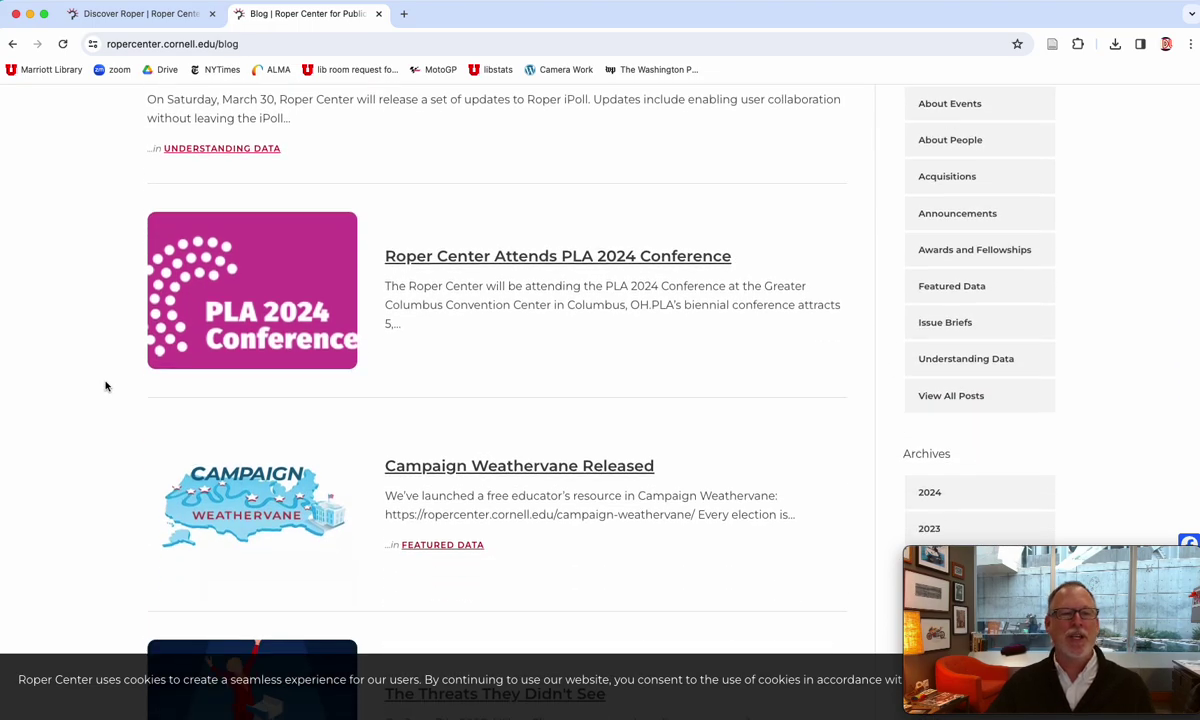
scroll(109, 381, down, 8)
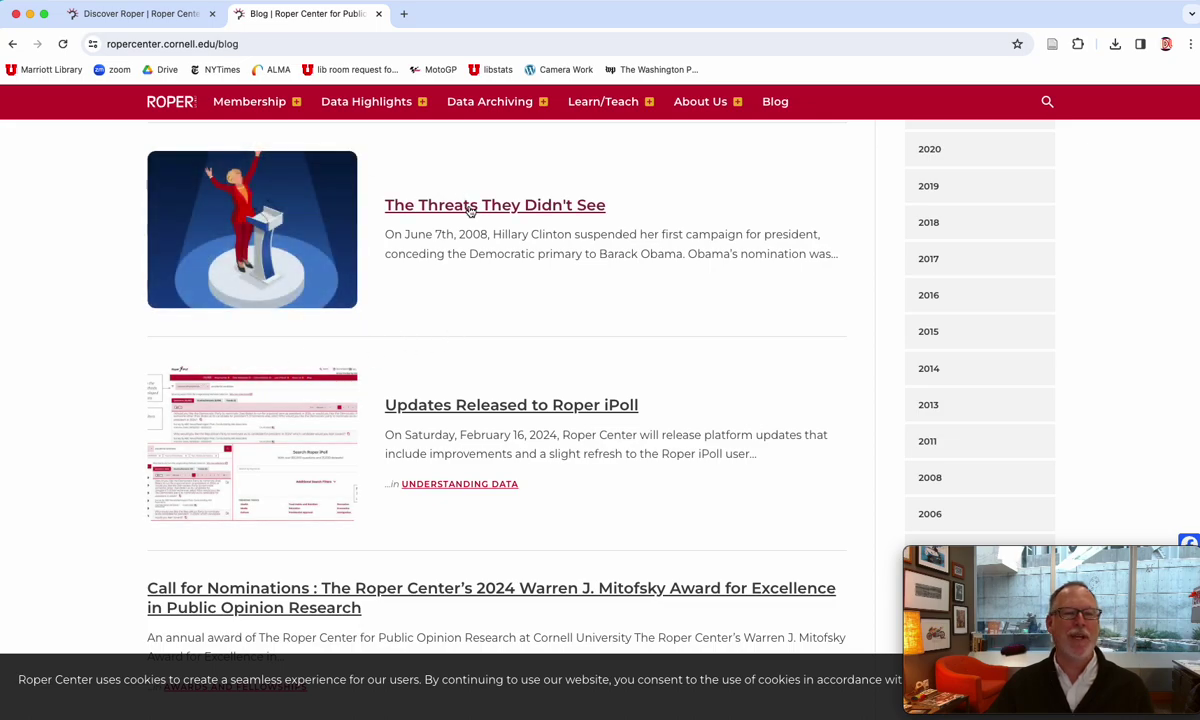
scroll(478, 250, down, 3)
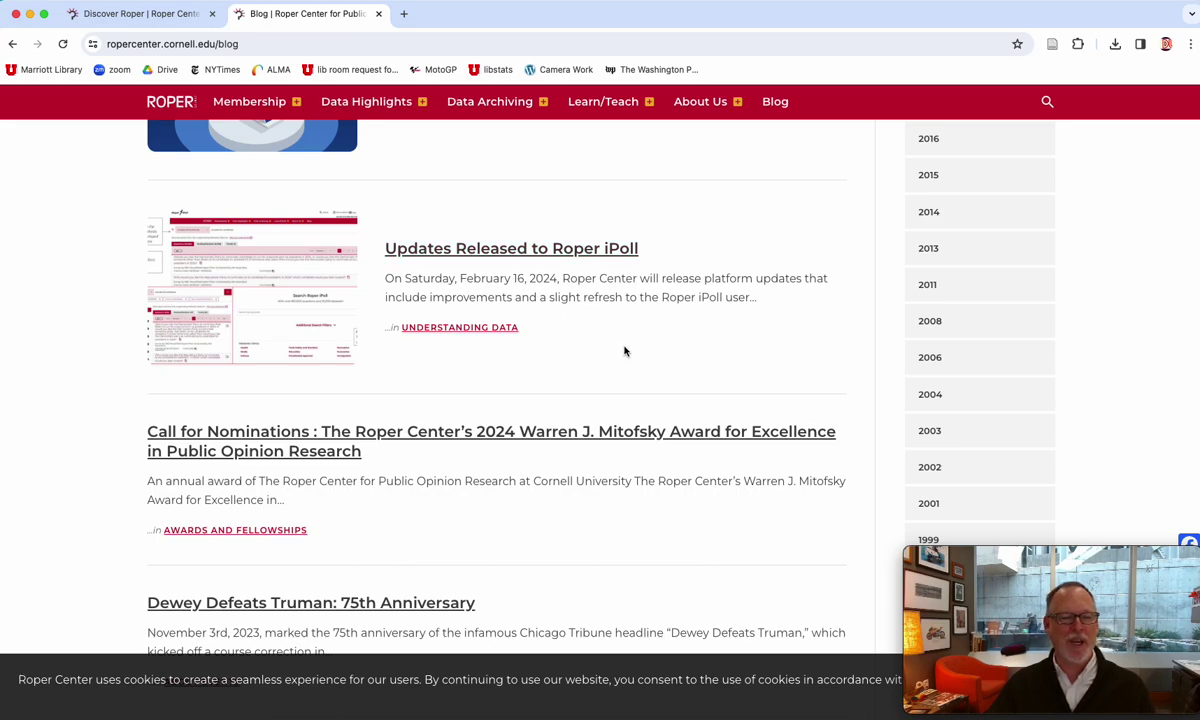
scroll(626, 350, down, 4)
scroll(624, 348, down, 6)
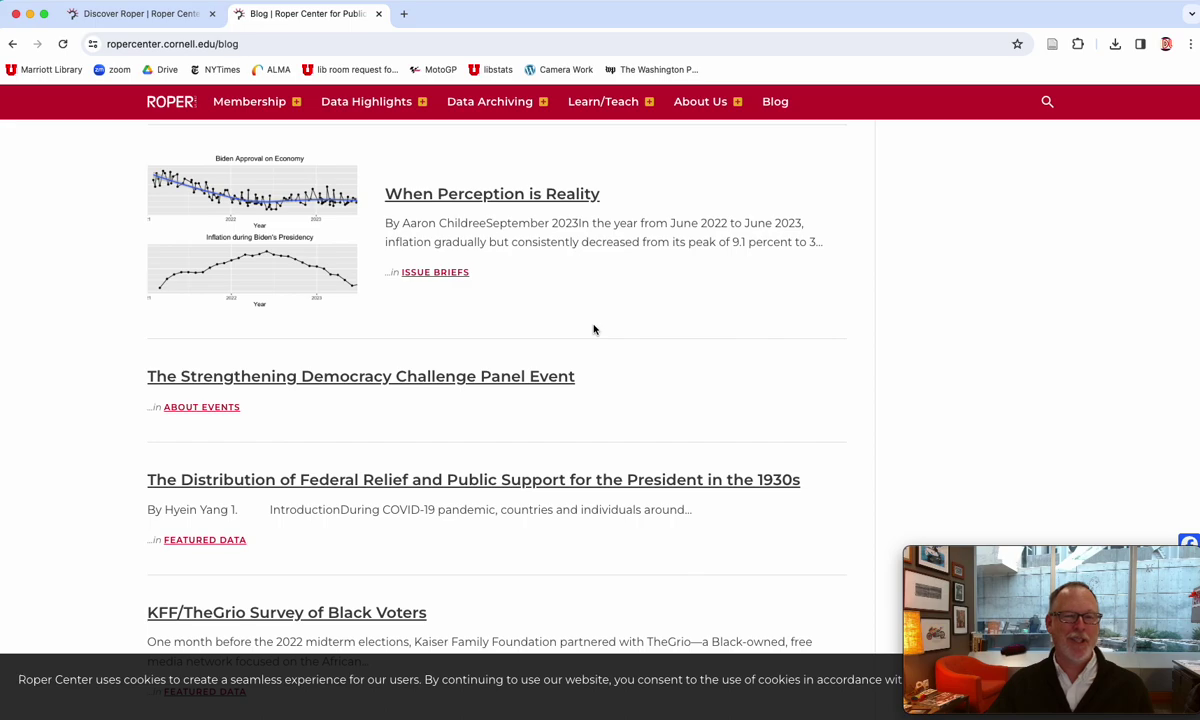
scroll(605, 333, down, 7)
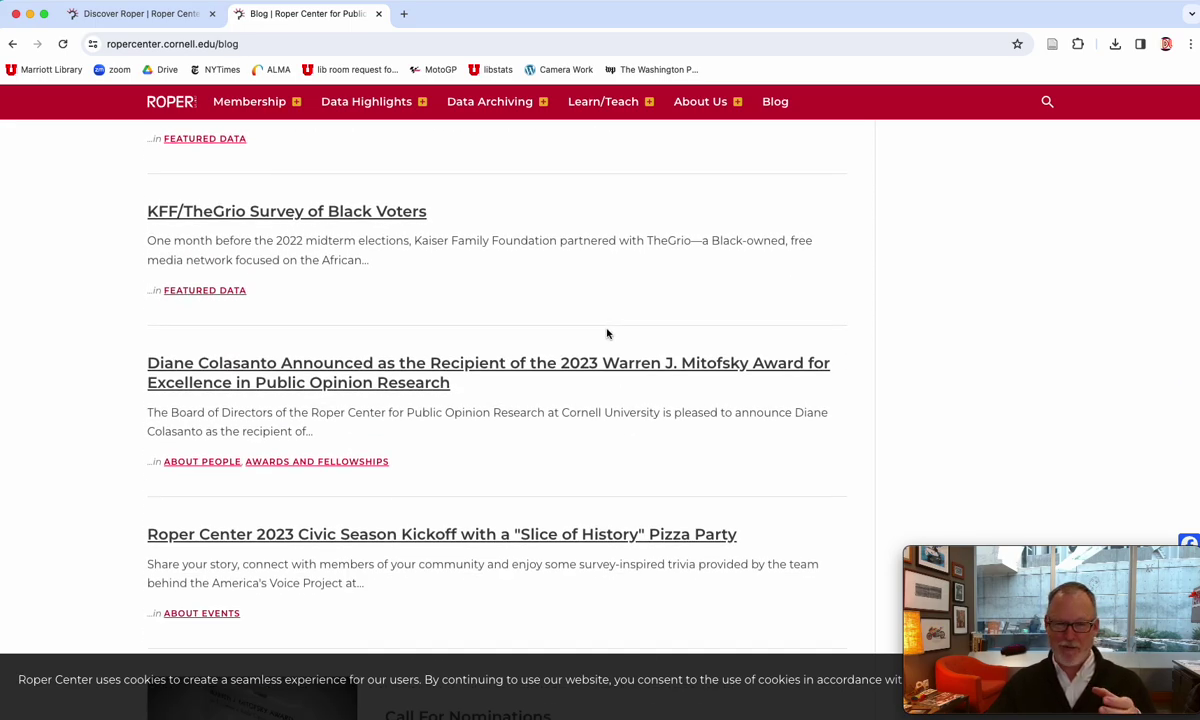
scroll(605, 334, down, 5)
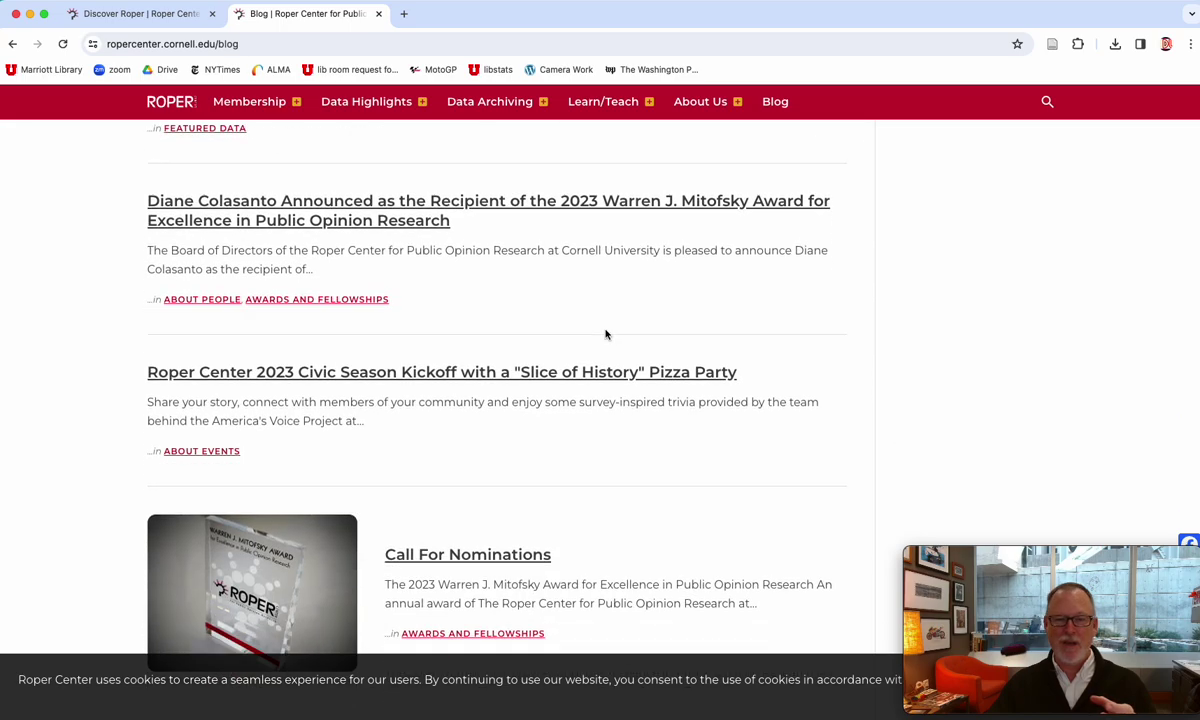